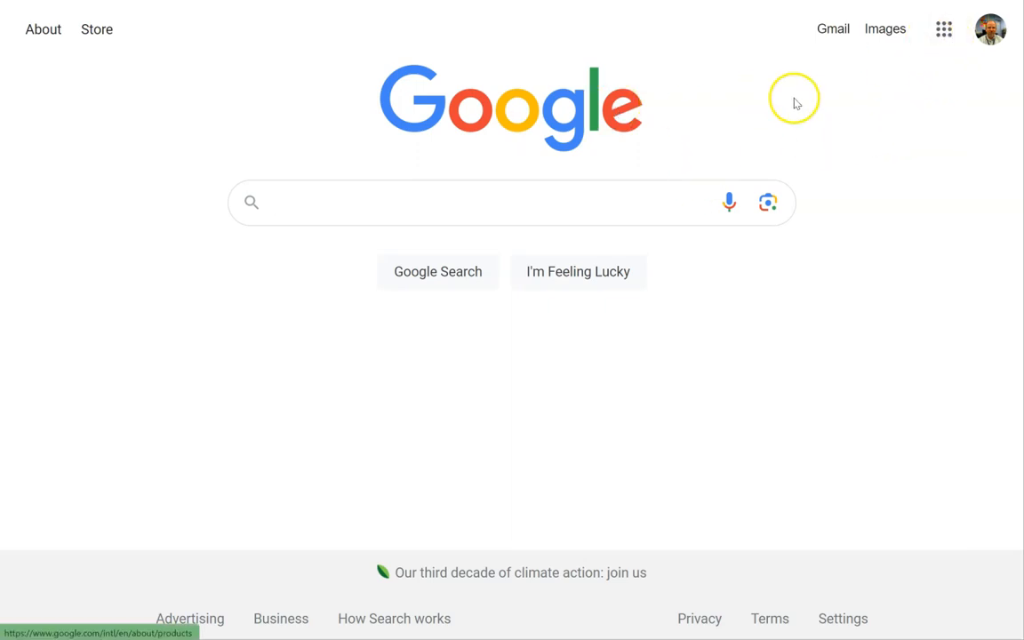
# Open Google Drive and create a new Google Drawings file.
pyautogui.click(943, 29)
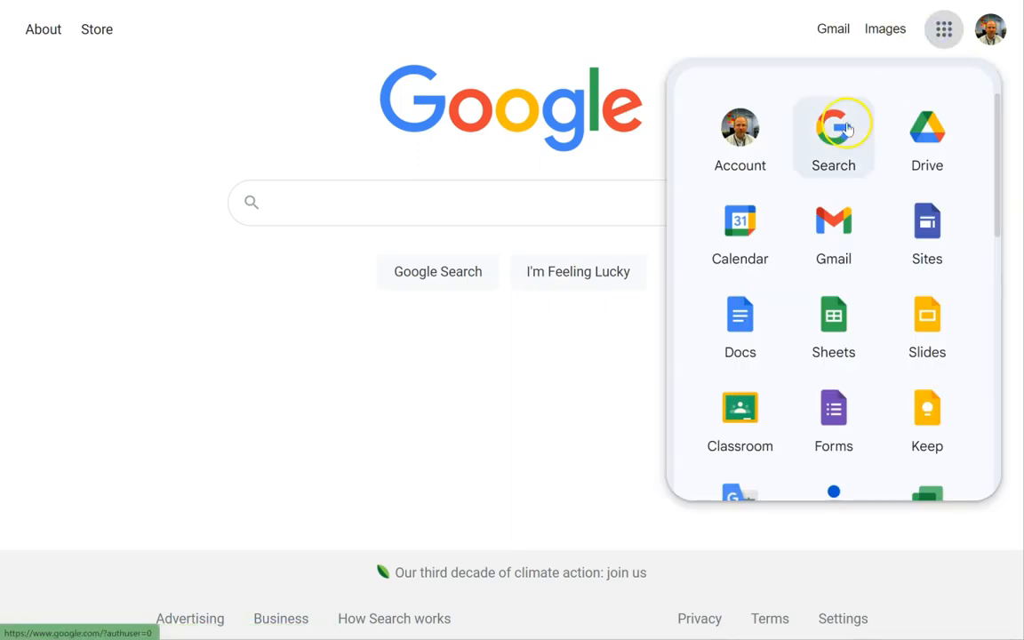
pyautogui.click(925, 131)
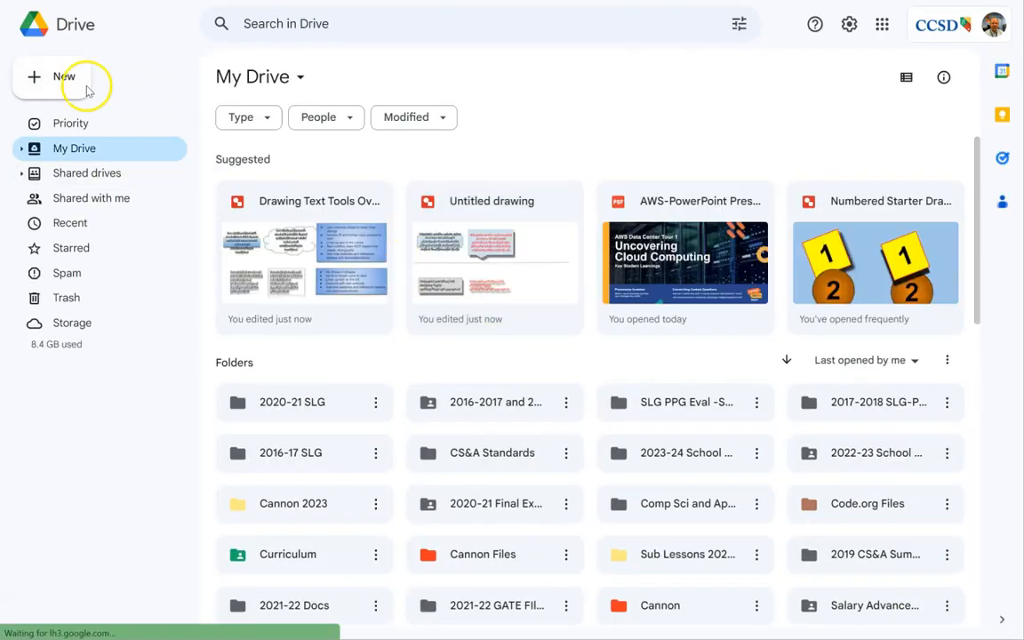
pyautogui.click(51, 80)
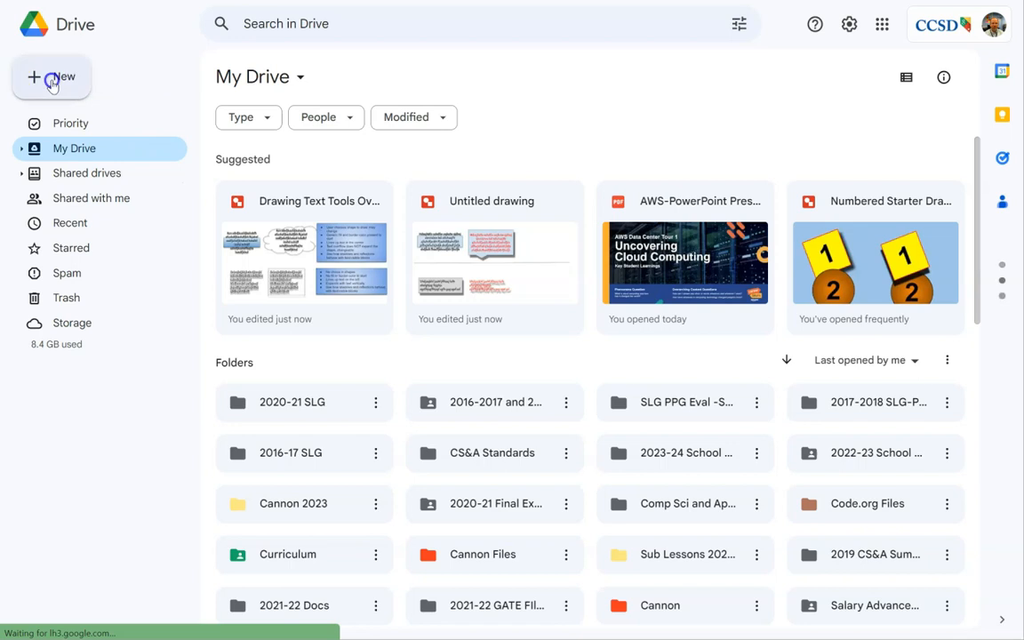
pyautogui.moveTo(76, 270)
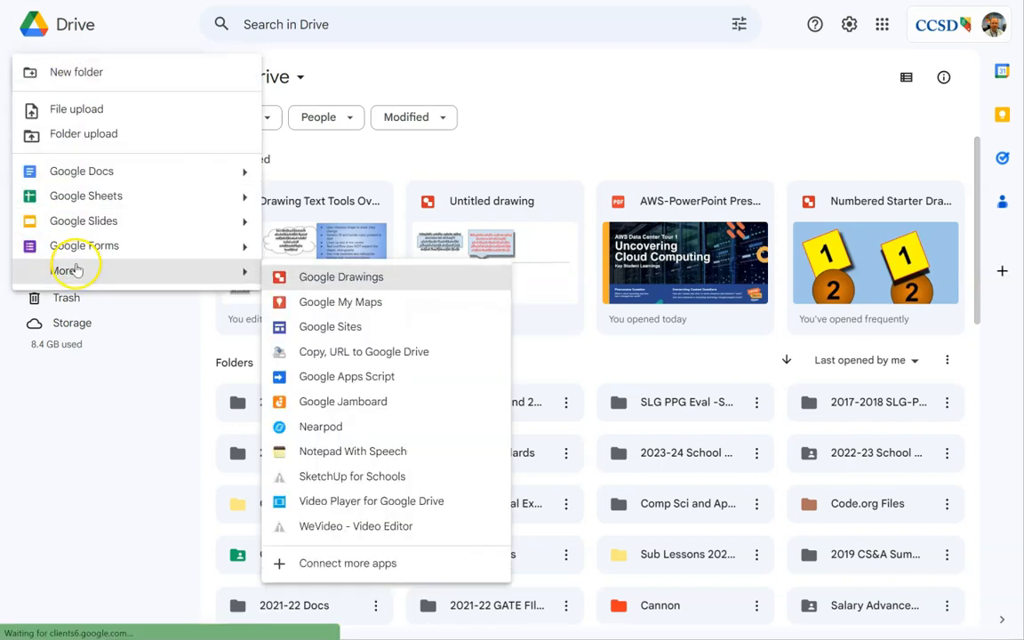
pyautogui.click(313, 275)
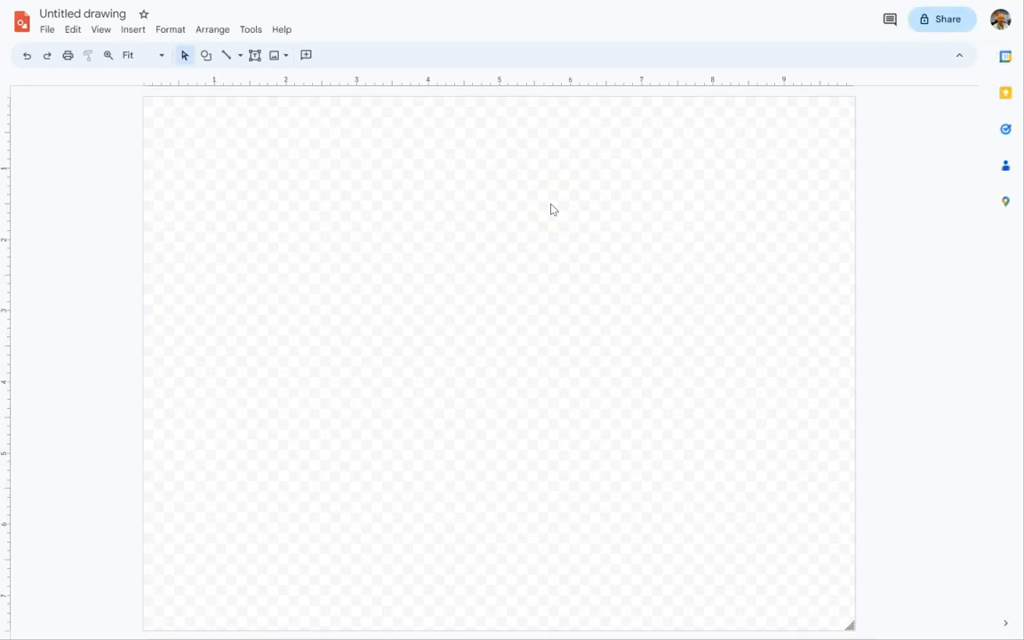
# Rename the untitled drawing as "Text in Google Drawings".
pyautogui.click(112, 14)
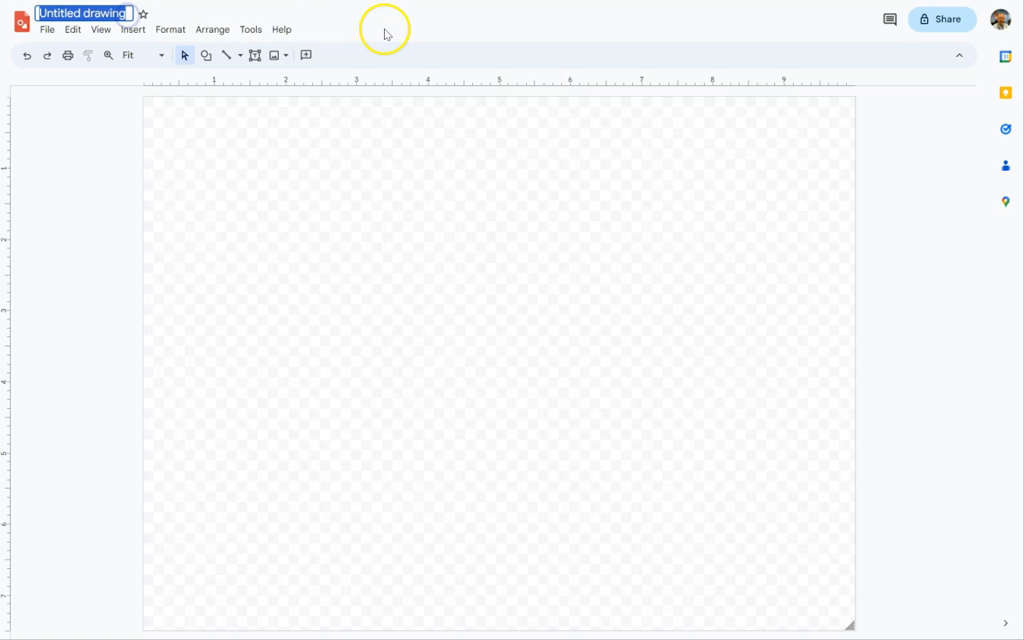
pyautogui.write('Text in')
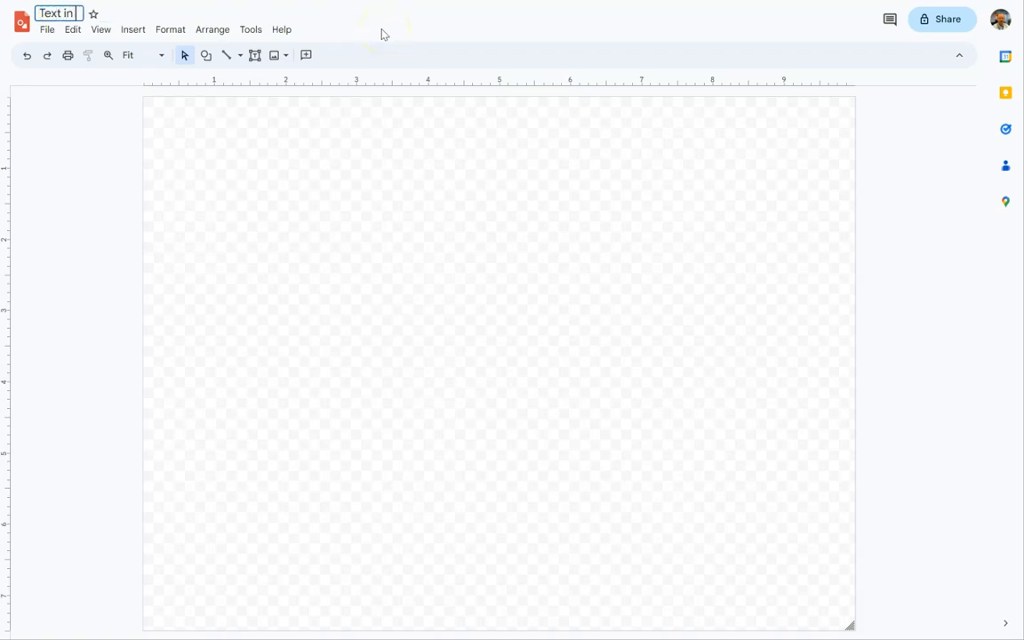
pyautogui.write(' Google Drawing')
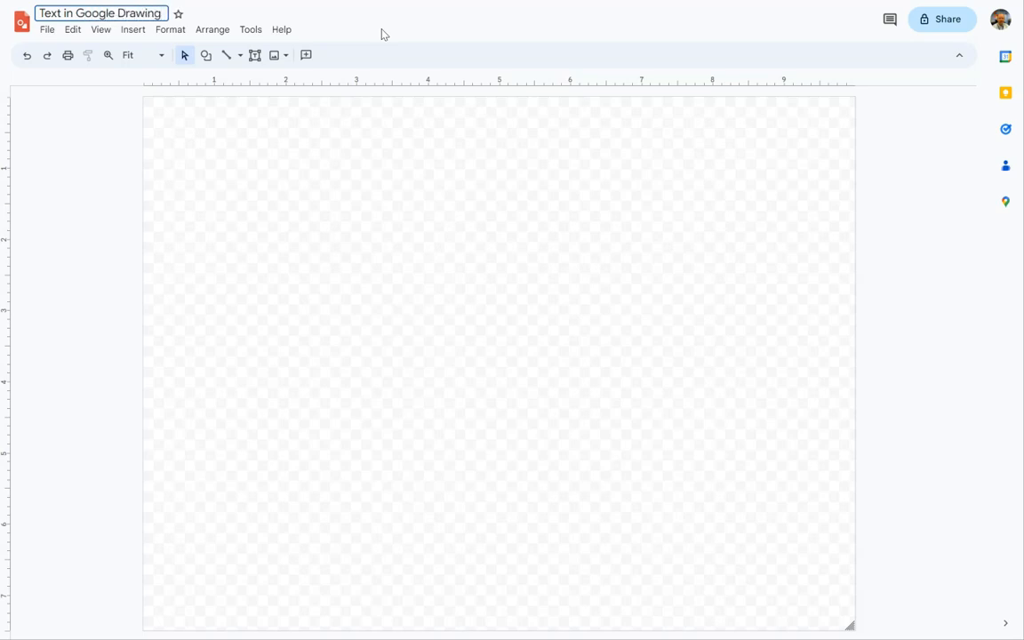
pyautogui.write('s')
pyautogui.click(352, 127)
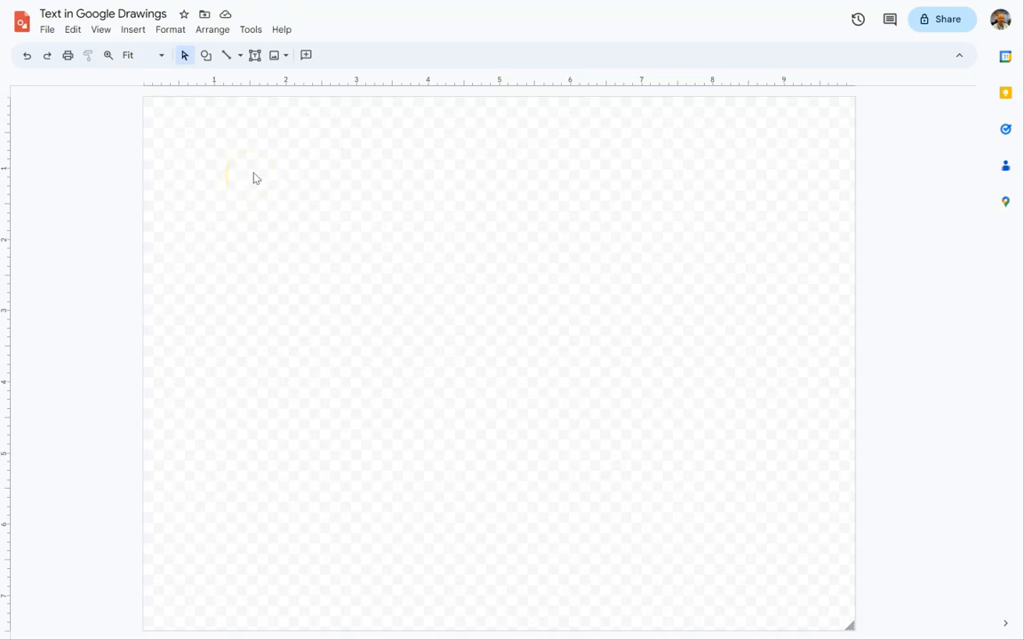
# Draw a horizontal line across nearly the full canvas width, about 2.3 inches below its upper edge.
pyautogui.click(227, 57)
pyautogui.moveTo(154, 261); pyautogui.dragTo(831, 263)
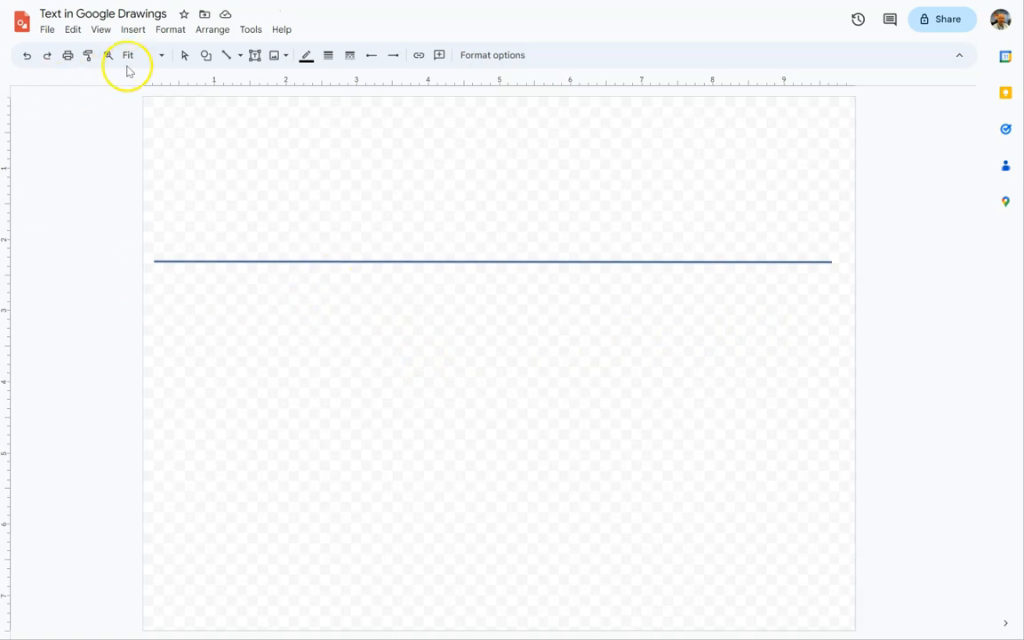
pyautogui.click(184, 56)
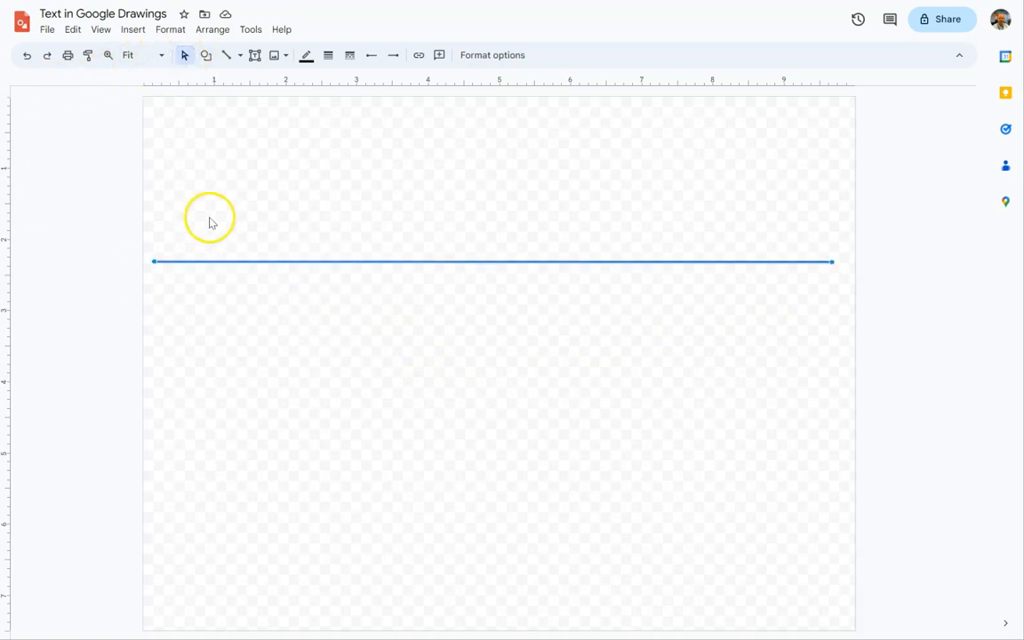
# Duplicate the horizontal line and move the copy down to about 5.1 inches on the vertical ruler.
pyautogui.click(249, 263)
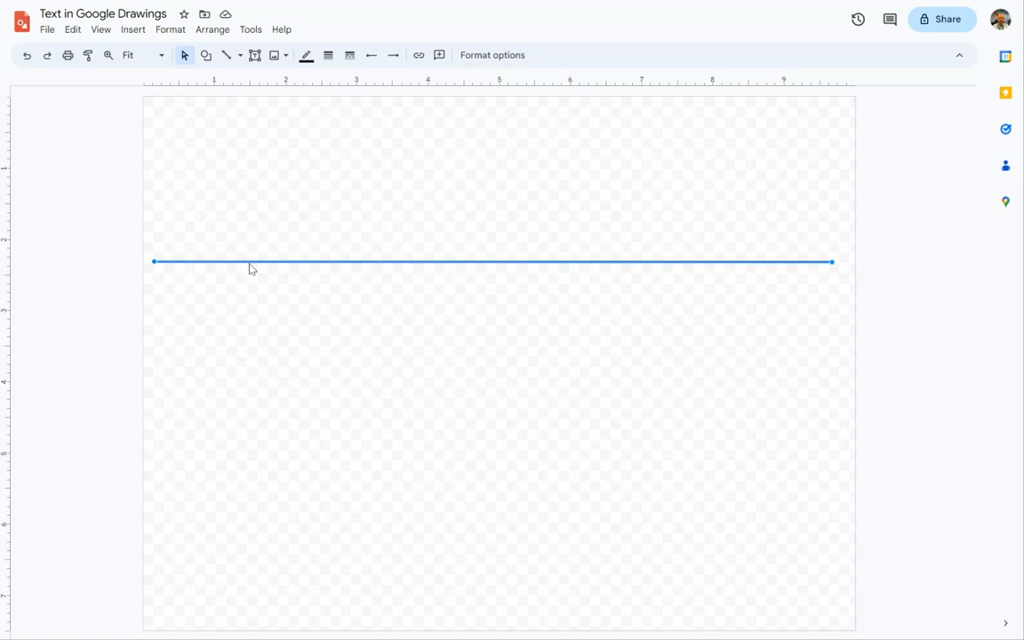
pyautogui.hotkey('ctrl', 'd')
pyautogui.click(252, 274)
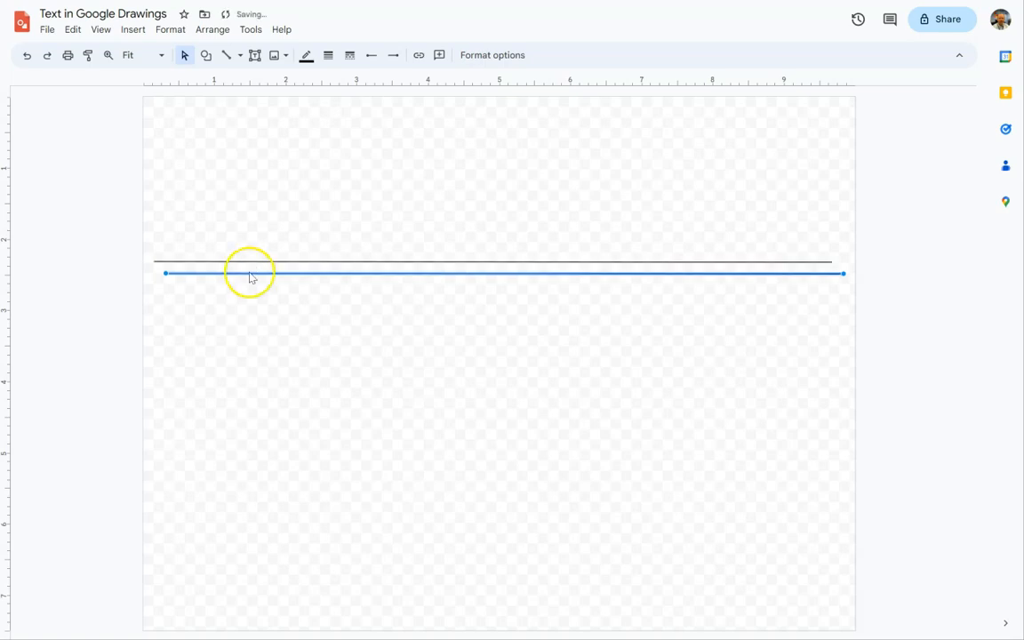
pyautogui.moveTo(252, 274); pyautogui.dragTo(244, 461)
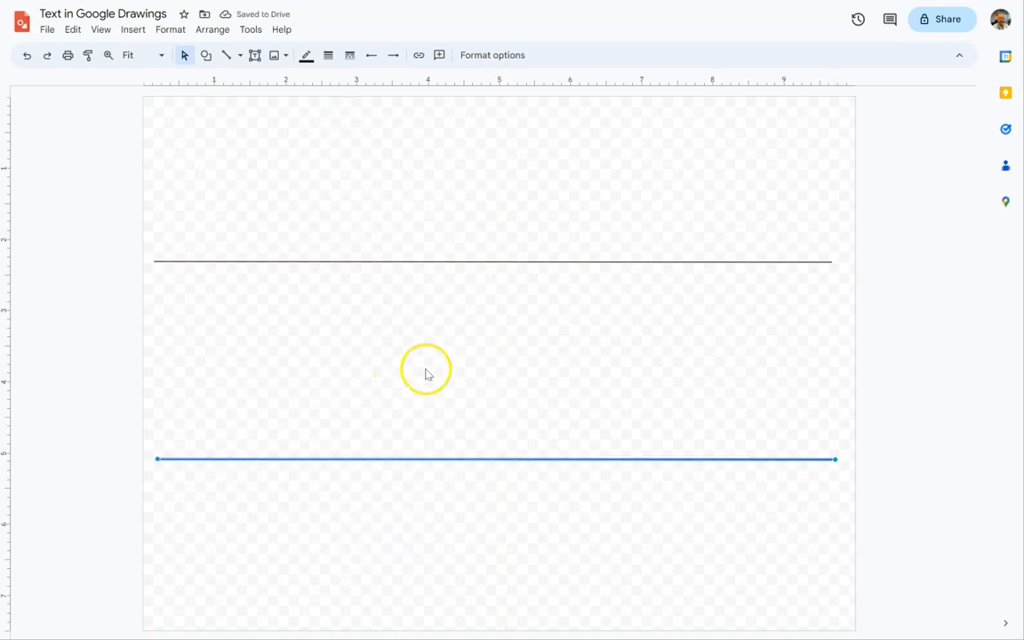
pyautogui.click(410, 161)
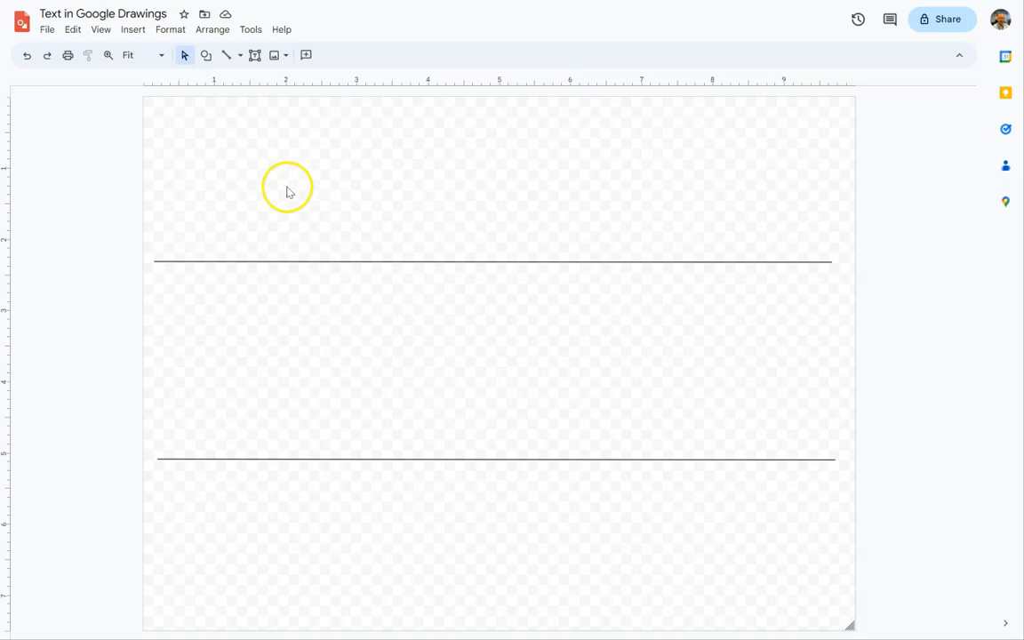
# Draw a wide, low rectangle near the left edge of the canvas section above the upper line.
pyautogui.click(206, 57)
pyautogui.moveTo(324, 85)
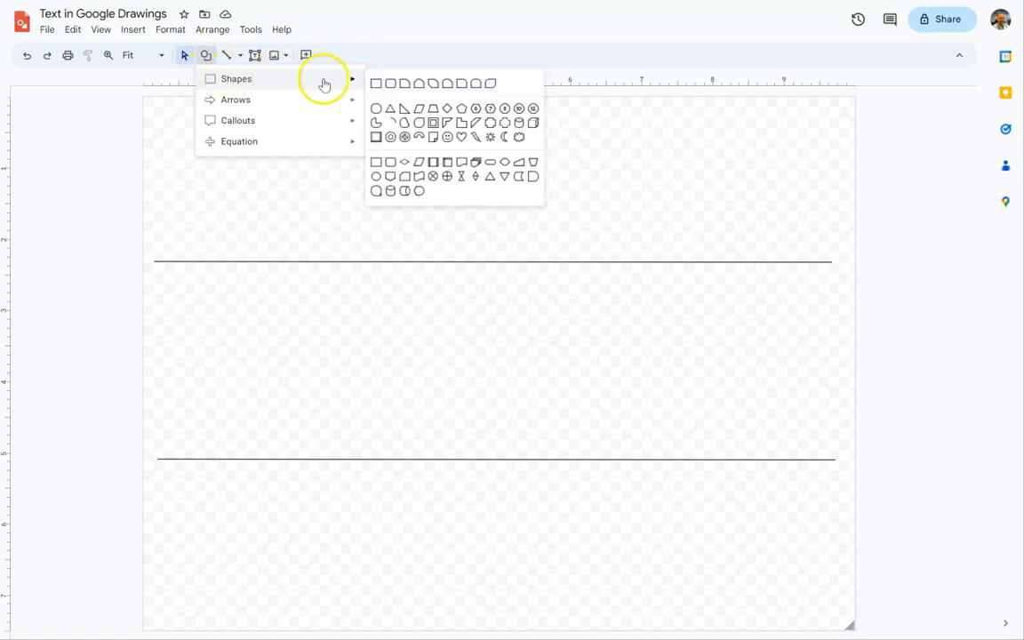
pyautogui.click(375, 82)
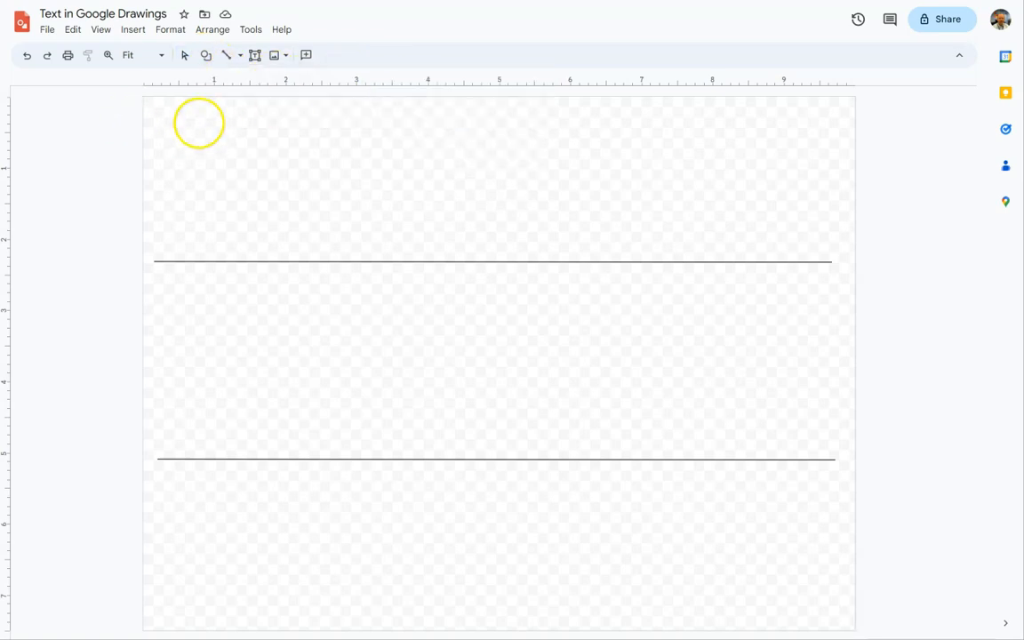
pyautogui.click(172, 154)
pyautogui.moveTo(172, 155); pyautogui.dragTo(365, 187)
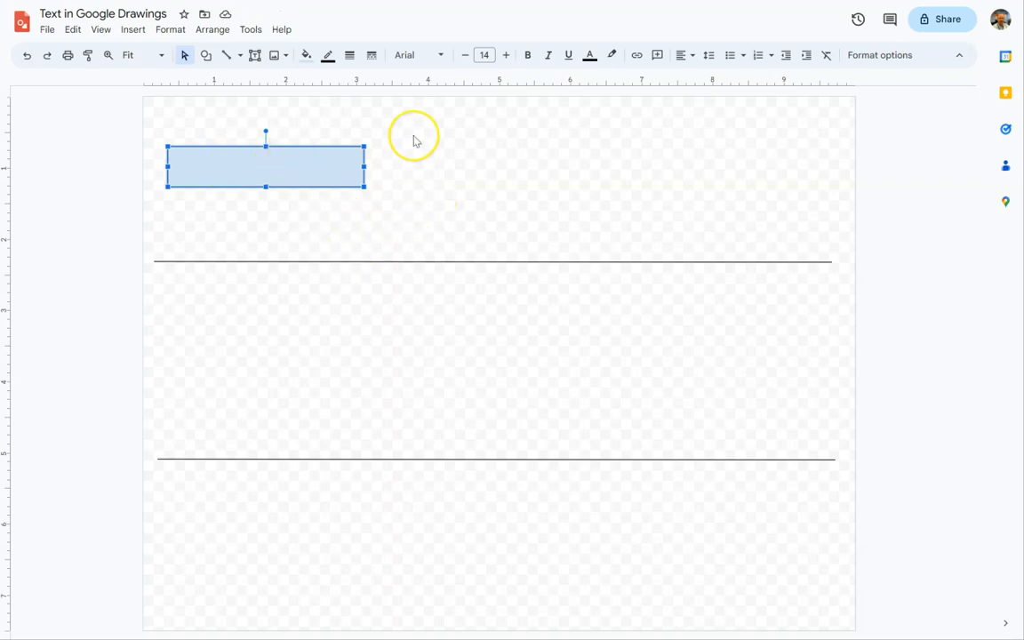
# Enter "Sdfjklasjf asdhja fjashf ajk hajkfhasjkfh dj asdfjksh fkjhjh asjkfh kafoisfawio fhfas hfasjhdfasjkhfjks hfasjhfjsdh kjfhskd" in the rectangle.
pyautogui.click(241, 162)
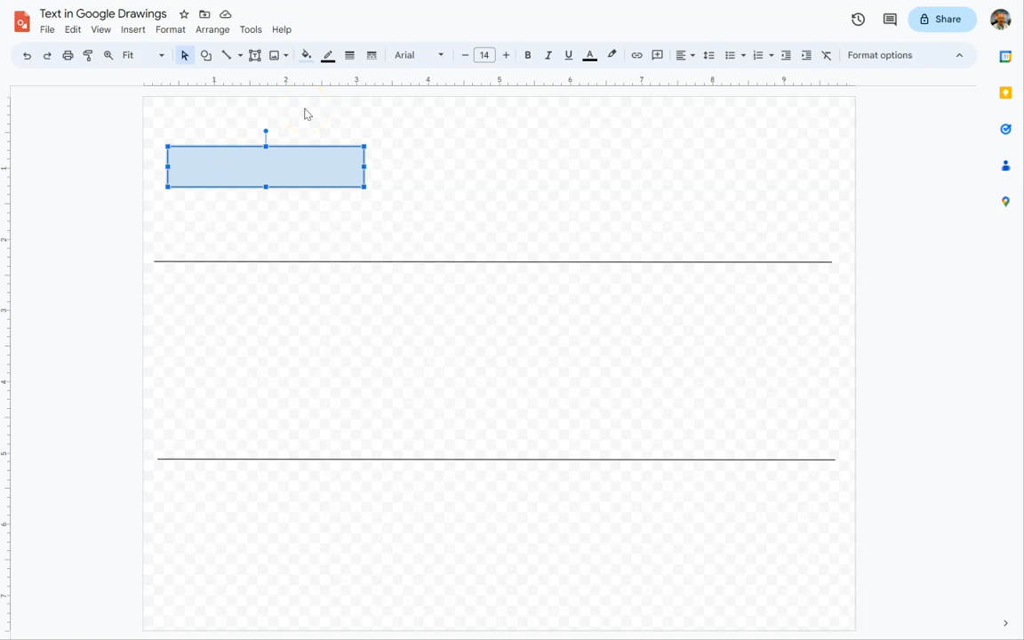
pyautogui.write('Sdfjklasjf asdhja fjashf a')
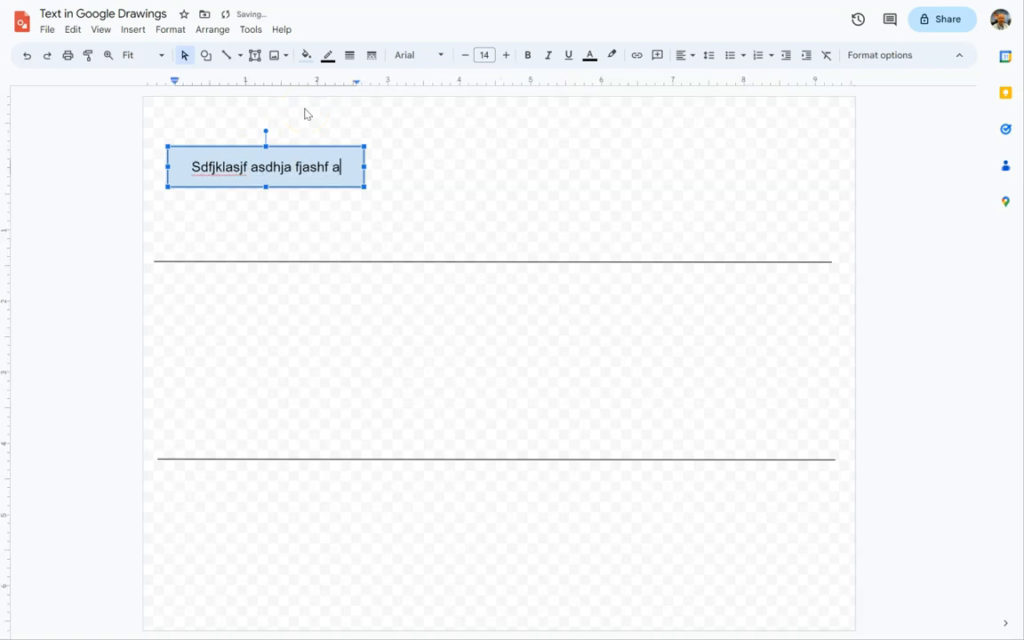
pyautogui.write('jk hajkfhasjkfh dj asdfjksh fkjhjh asjkfh k')
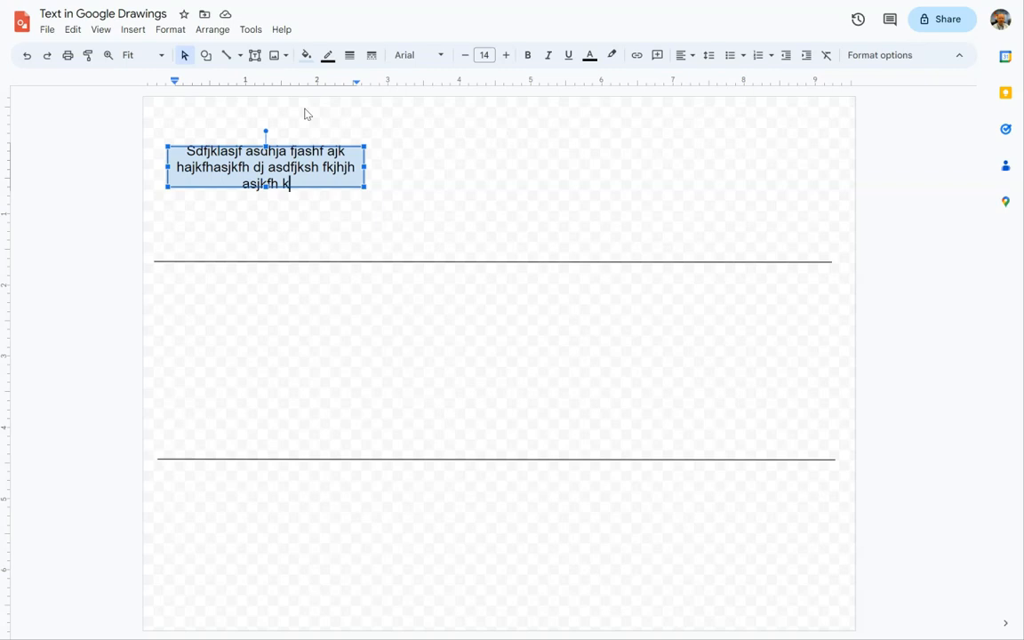
pyautogui.write('afoisfawio fhfas hfasjhdfasjk')
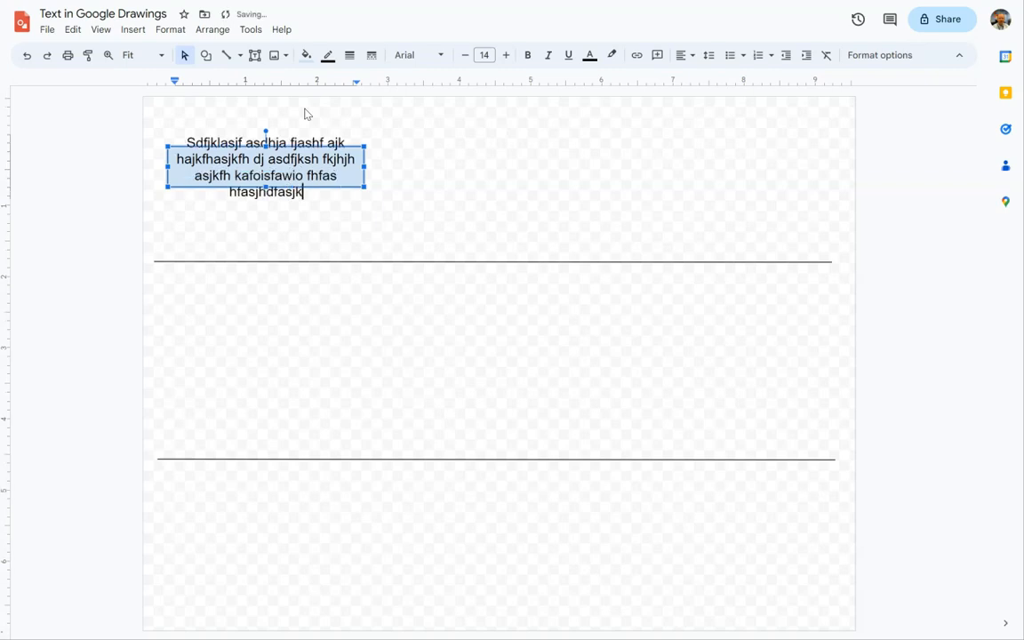
pyautogui.write('hfjks hfasjhfjsdh kjfhskd')
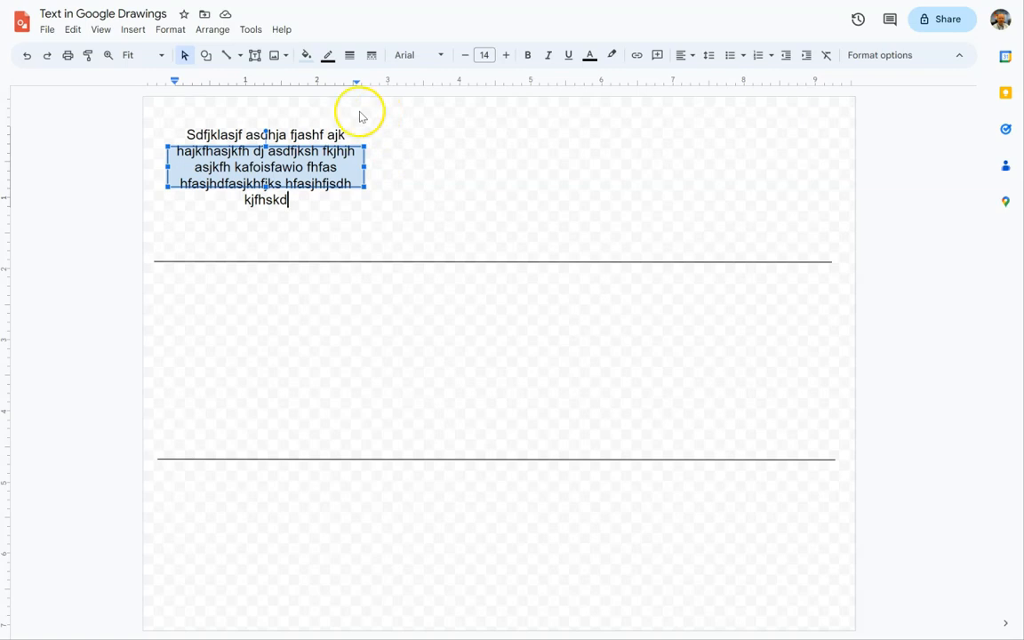
# Draw a text box between the two lines, about as wide as the rectangle and directly below it.
pyautogui.click(254, 58)
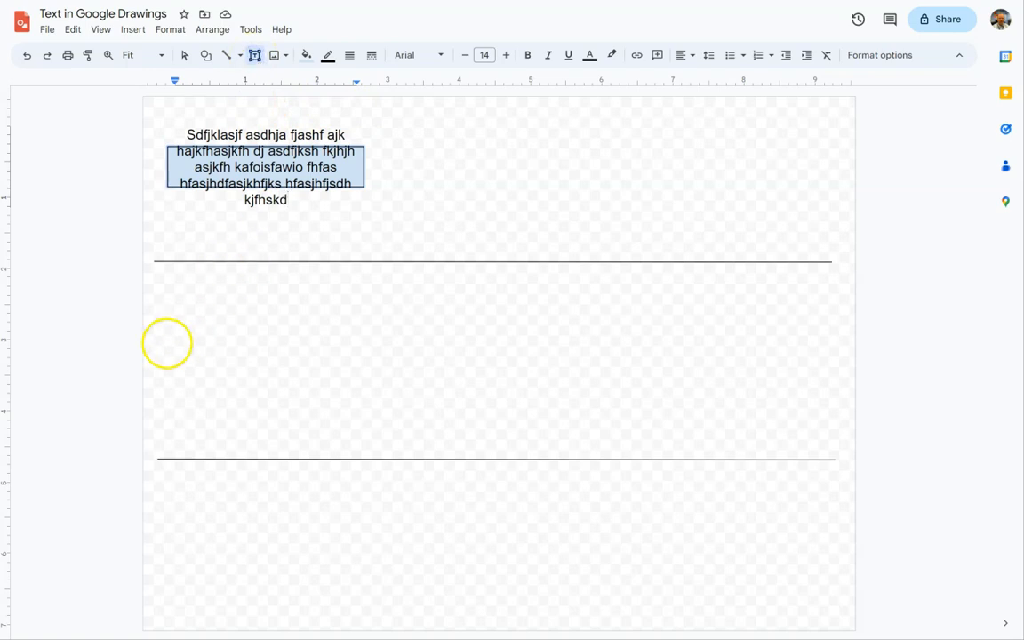
pyautogui.moveTo(166, 330); pyautogui.dragTo(366, 374)
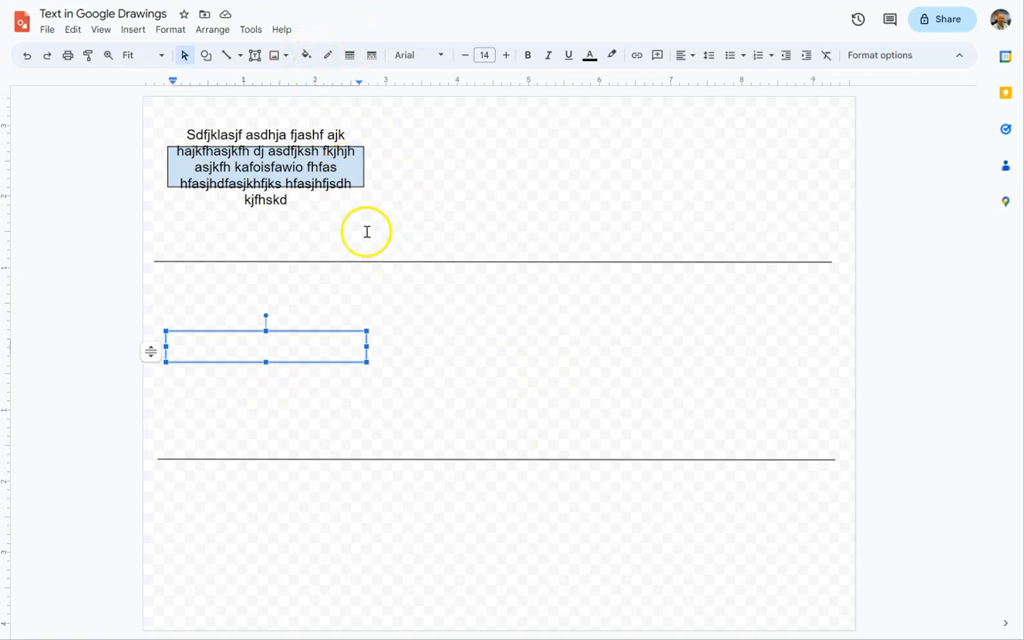
pyautogui.click(285, 341)
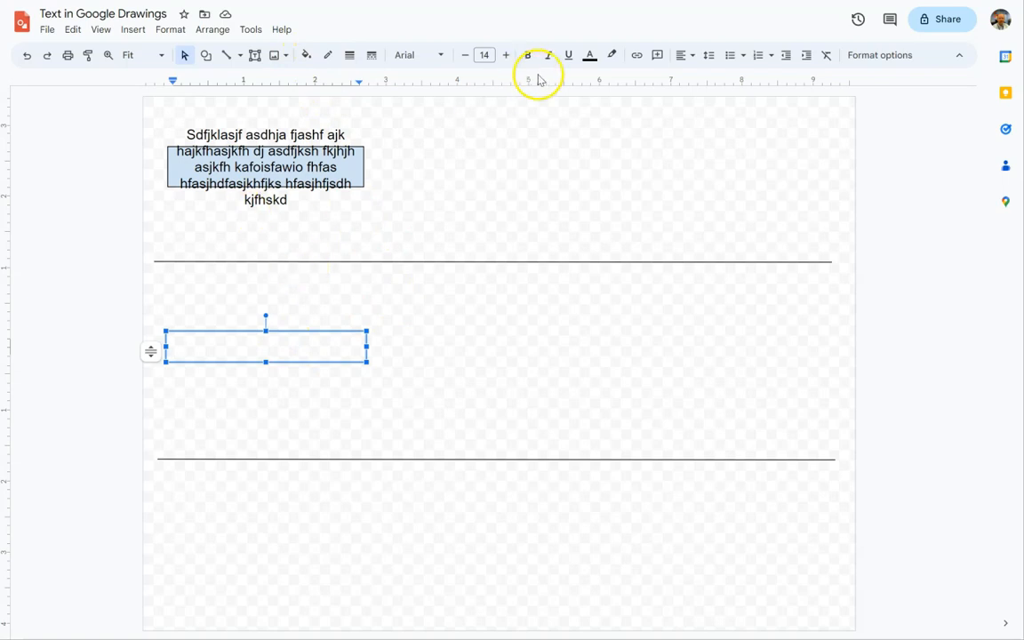
# Enter "Fdjashdfjkh fshfjhsdfjkh sfhsj hsjfkhsjkfh sdfh sjkhffajkhfjskhfjakshdf khfjkashfjk shf jkhjhs jfkh akjsfhd" in the text box.
pyautogui.click(264, 349)
pyautogui.write('Fdjashdfjkh fshfjhsdfjkh sfhsj hsjfkhsjkfh sdfh sjkhffajkhfjskhfjakshdf khfjkashfjk shf jkhjhs jfkh akjsfhd')
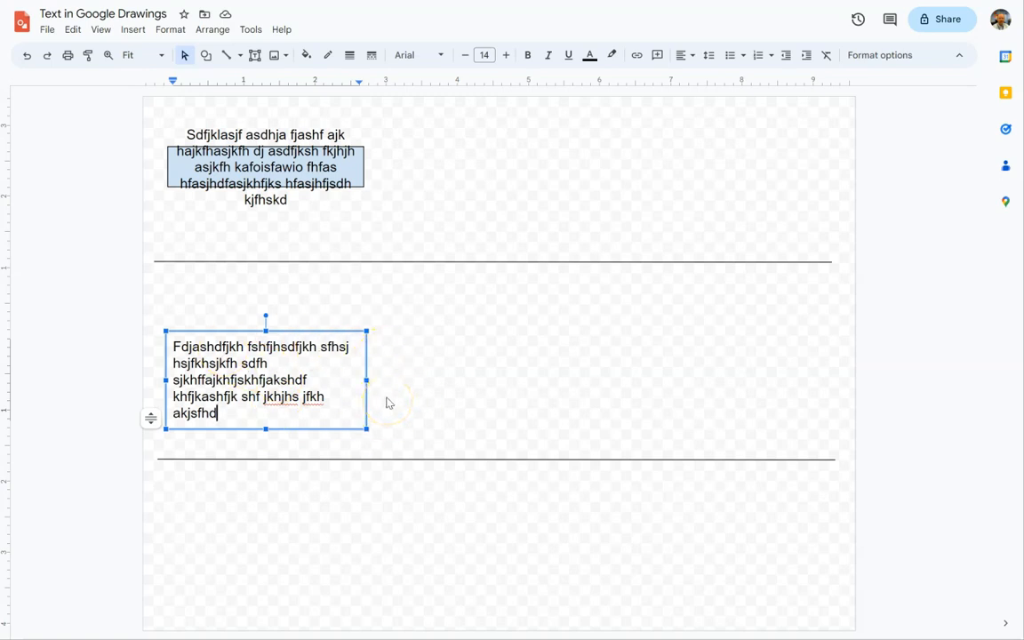
# Move the text box slightly up within the middle section and deselect it.
pyautogui.moveTo(288, 331); pyautogui.dragTo(288, 311)
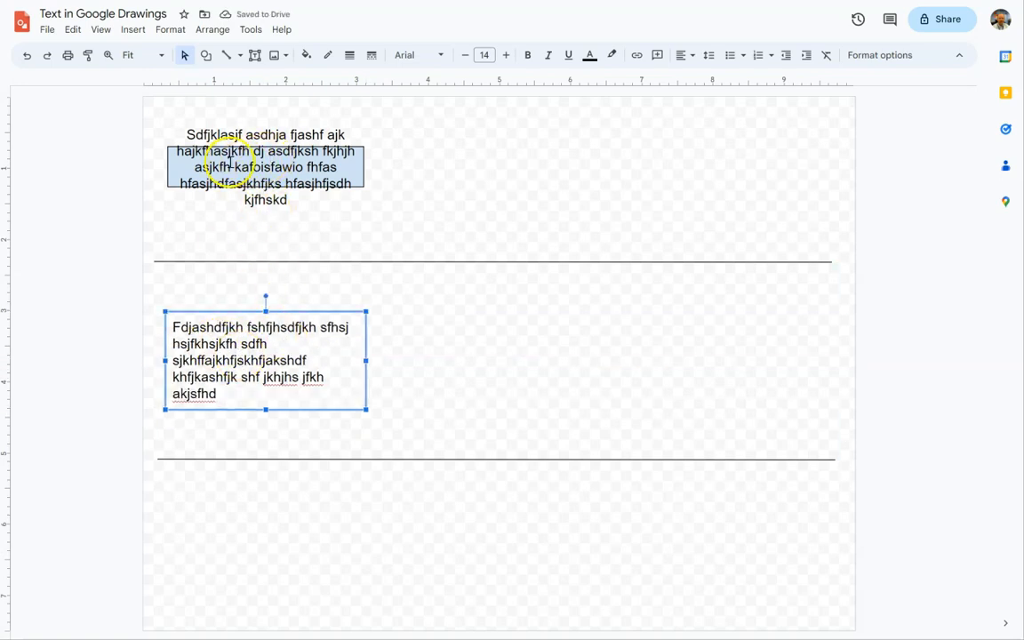
pyautogui.click(301, 402)
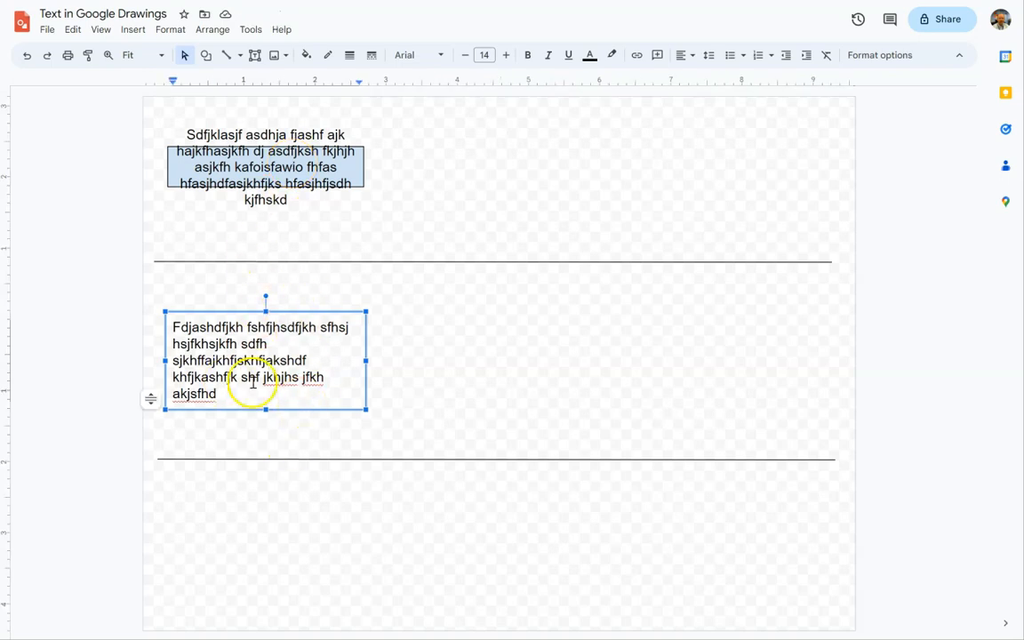
pyautogui.click(371, 396)
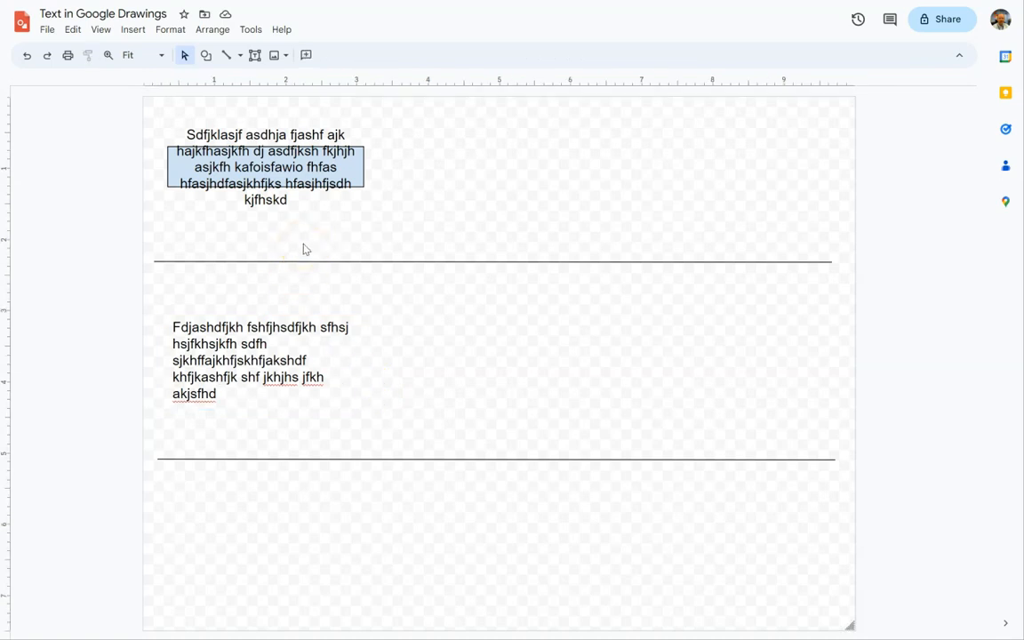
# Insert word art reading "I ❤ Computers!" with a red heart emoji and place it below the lower line.
pyautogui.click(131, 31)
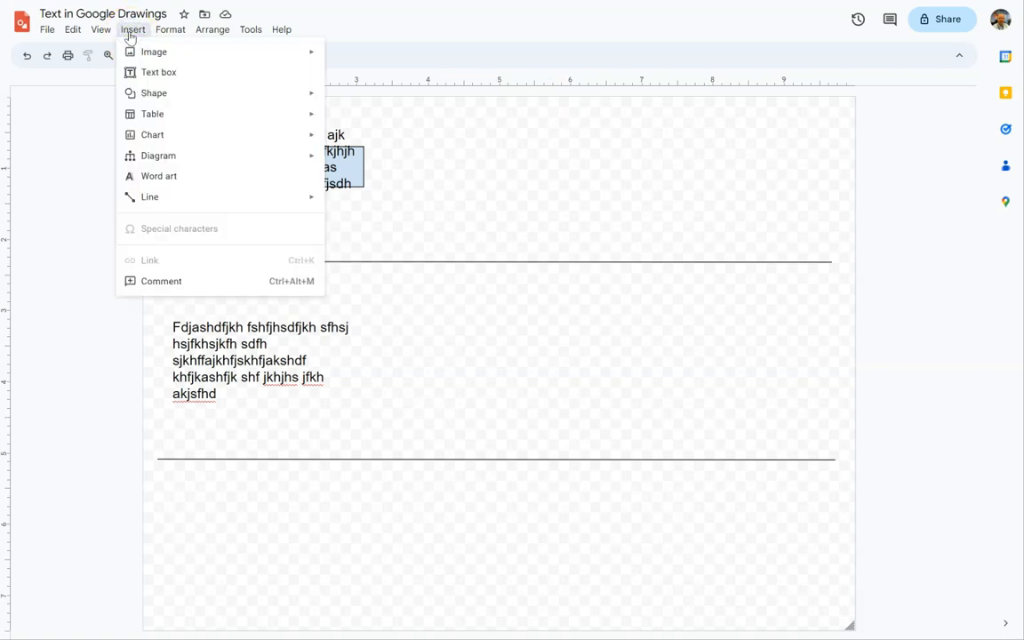
pyautogui.click(160, 177)
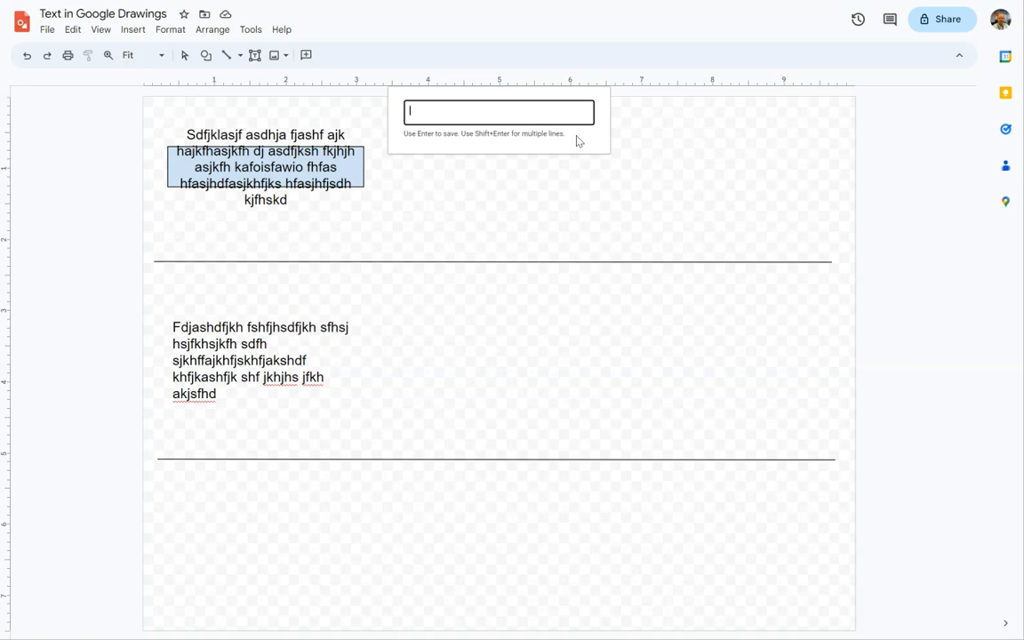
pyautogui.write('f')
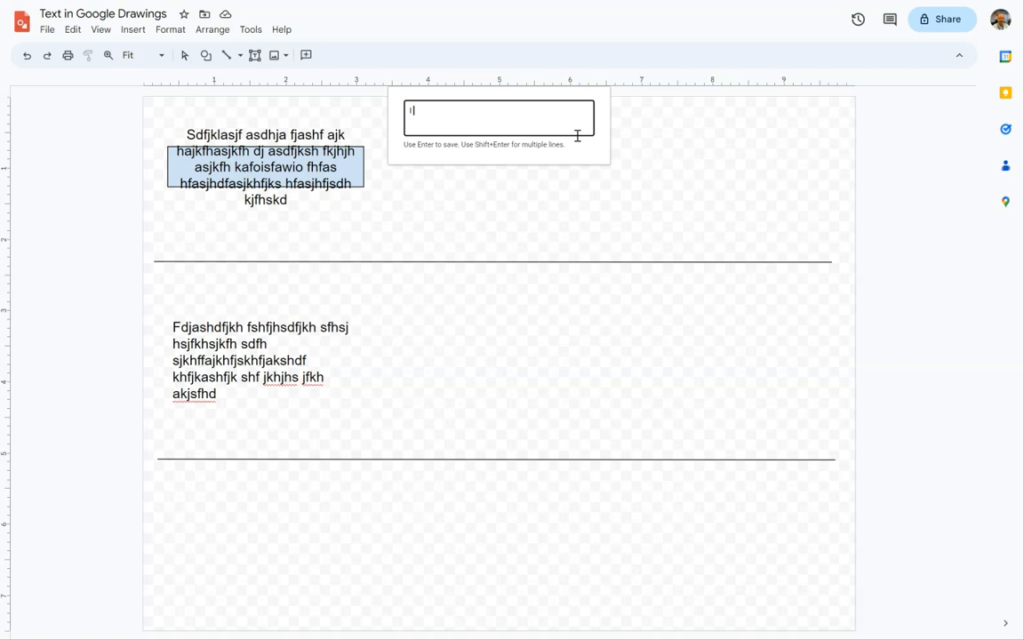
pyautogui.press('super+period')
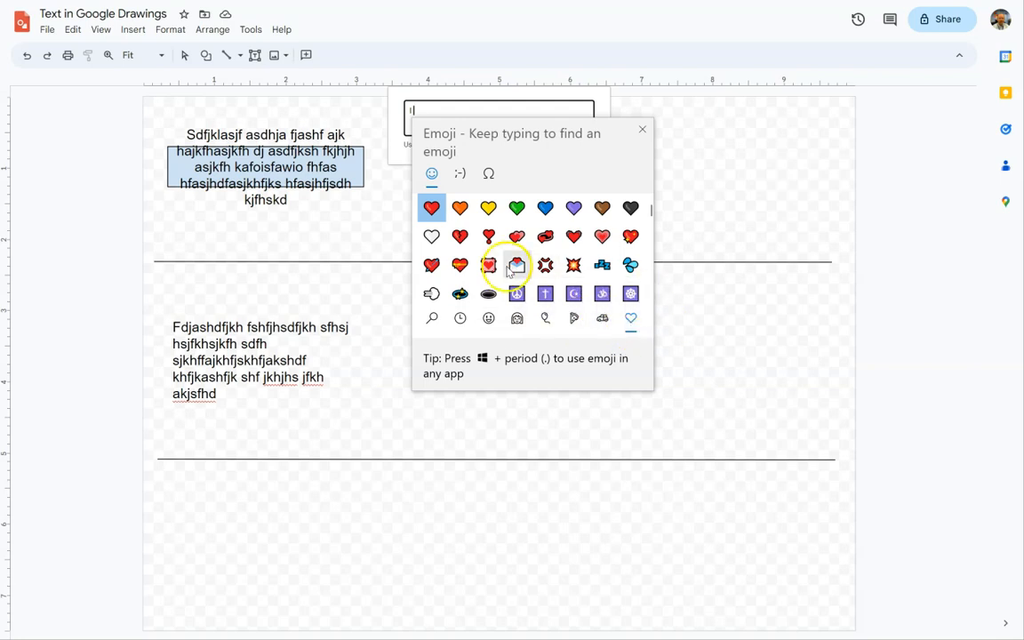
pyautogui.click(432, 208)
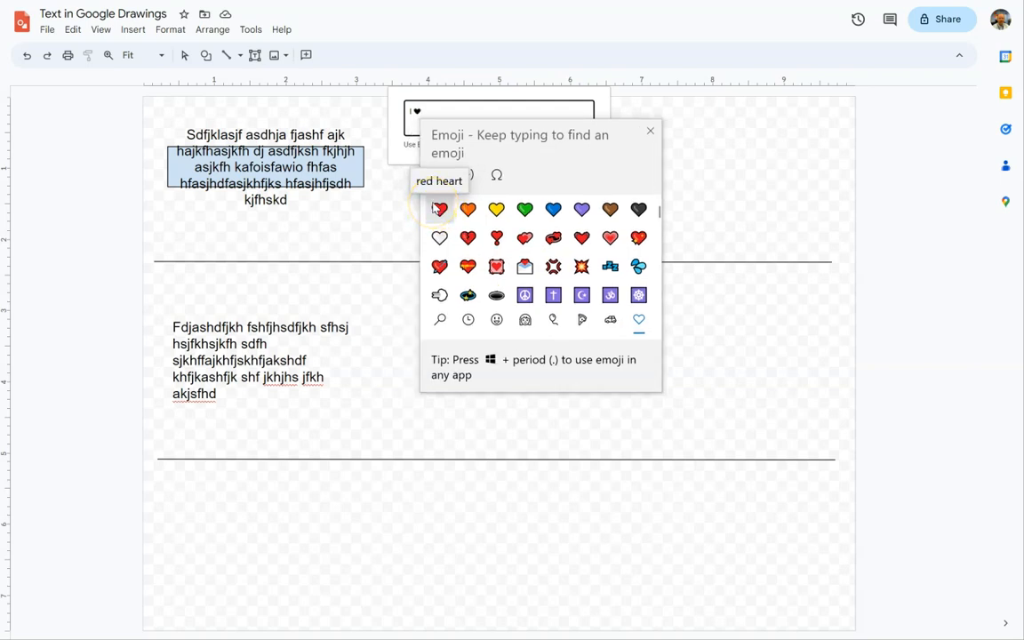
pyautogui.click(648, 135)
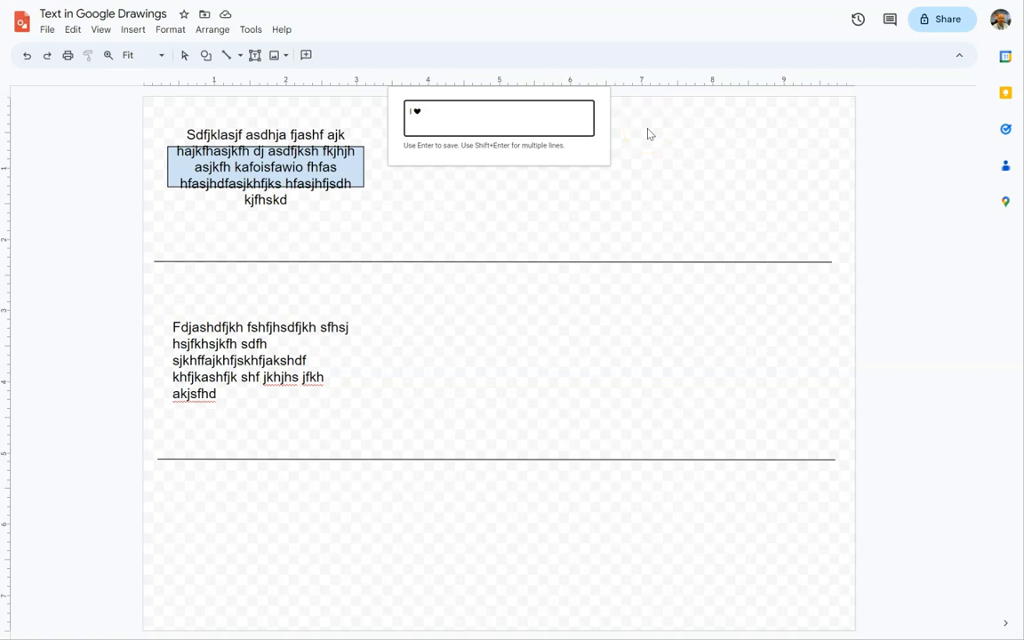
pyautogui.write('Computers!')
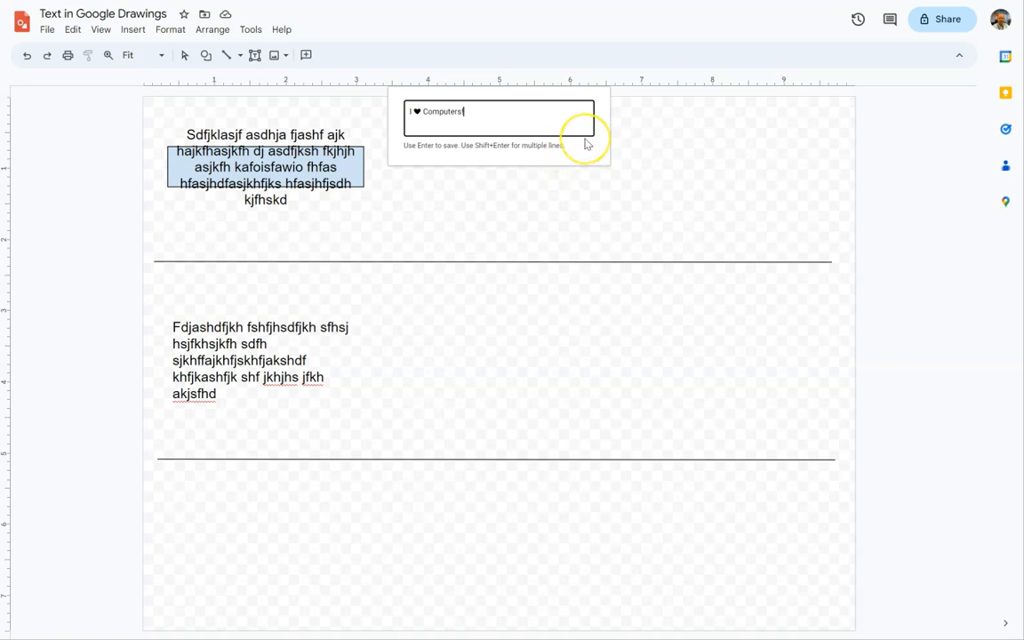
pyautogui.press('Return')
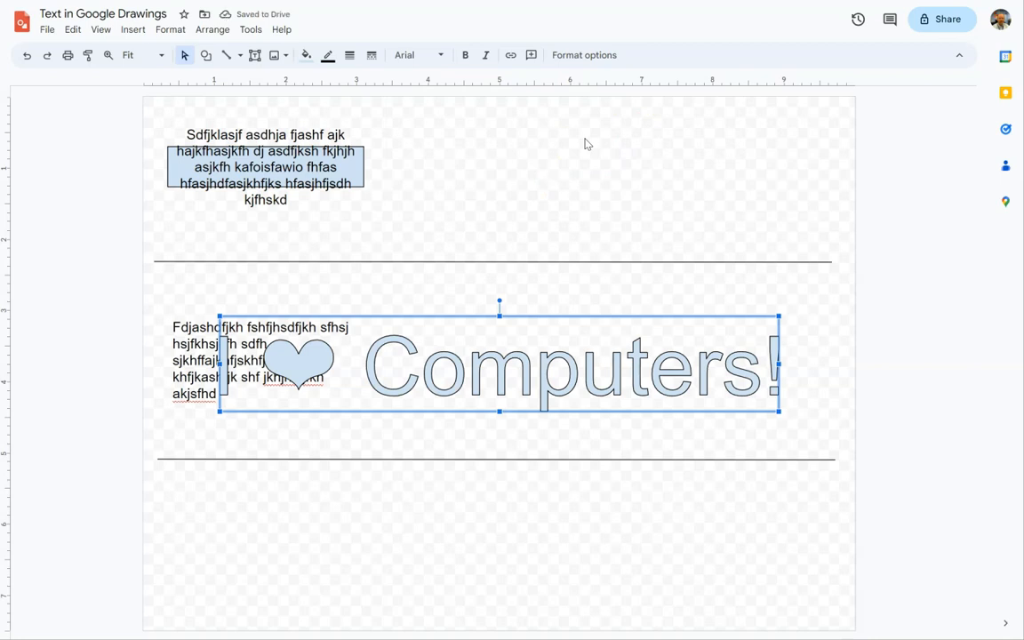
pyautogui.moveTo(525, 316); pyautogui.dragTo(473, 494)
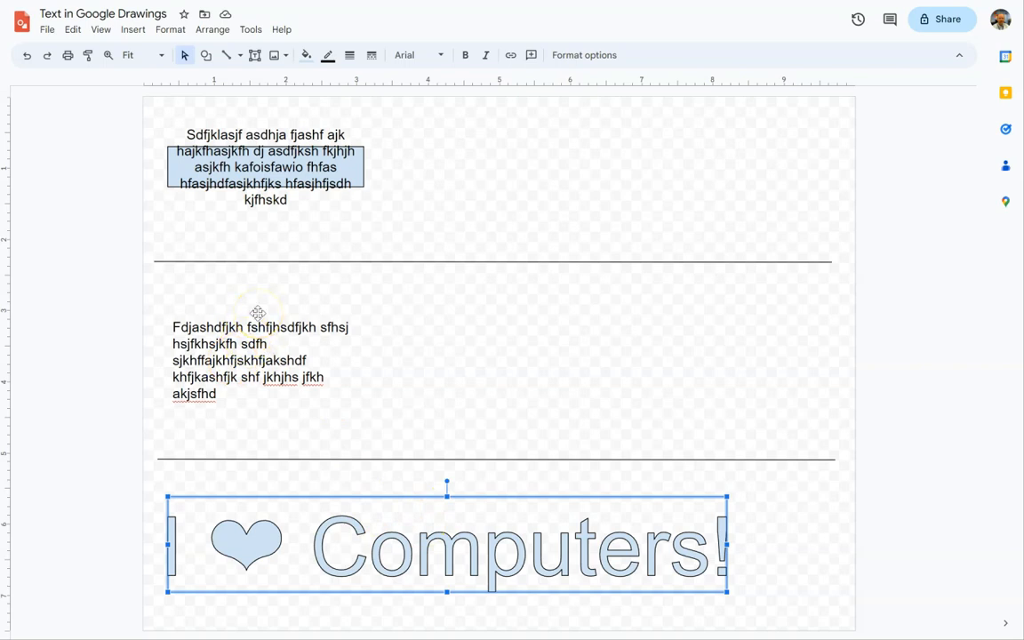
# Change the color of all the text in the rectangle to red.
pyautogui.click(269, 201)
pyautogui.click(290, 199)
pyautogui.moveTo(291, 199); pyautogui.dragTo(187, 134)
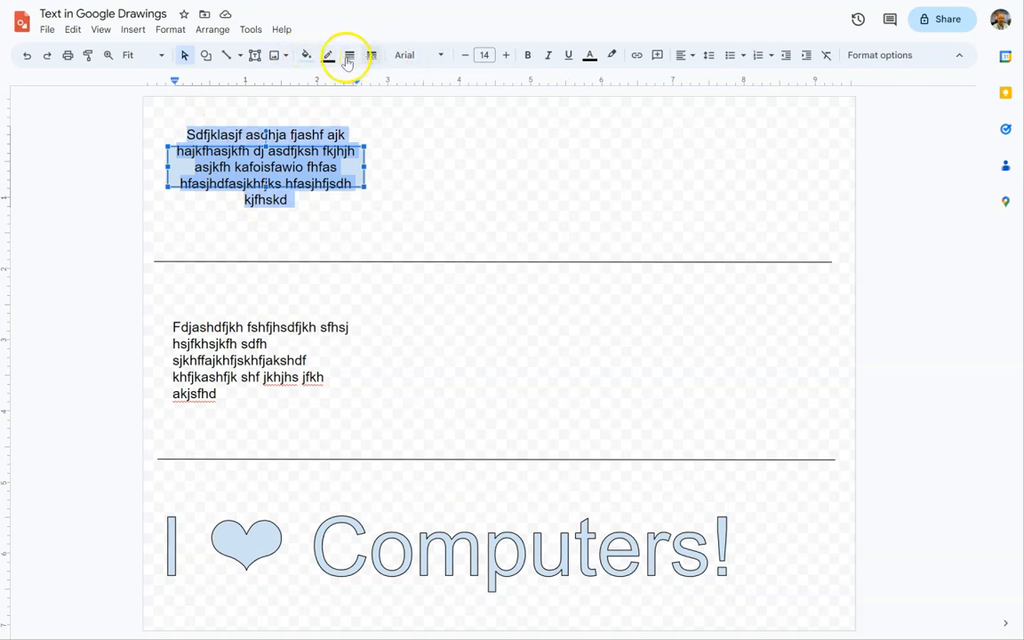
pyautogui.click(591, 59)
pyautogui.click(606, 135)
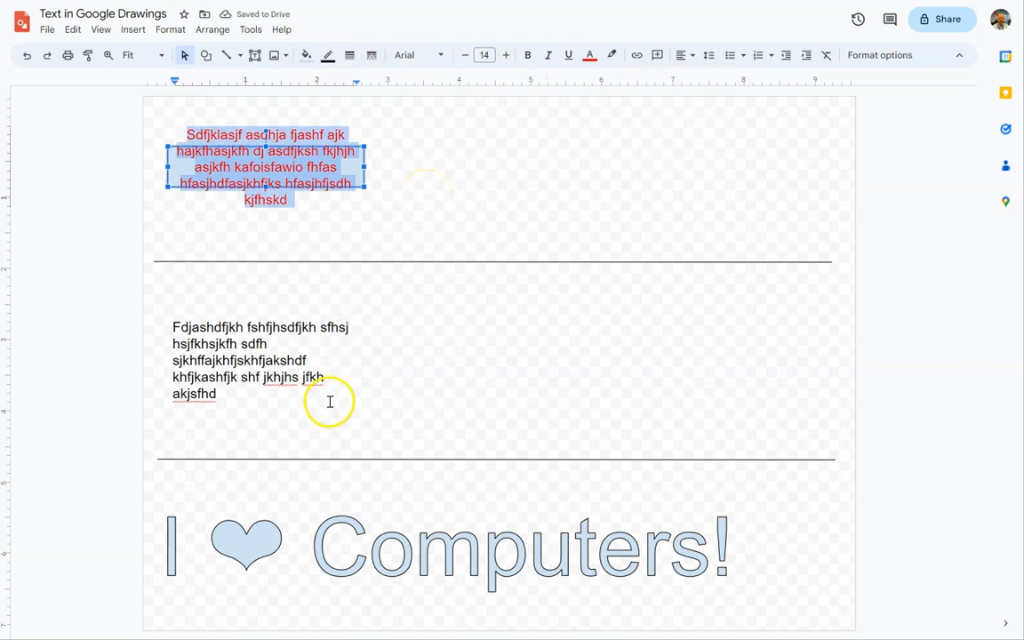
# Change the color of all the text in the middle section's text box to red.
pyautogui.click(261, 392)
pyautogui.moveTo(220, 395); pyautogui.dragTo(169, 327)
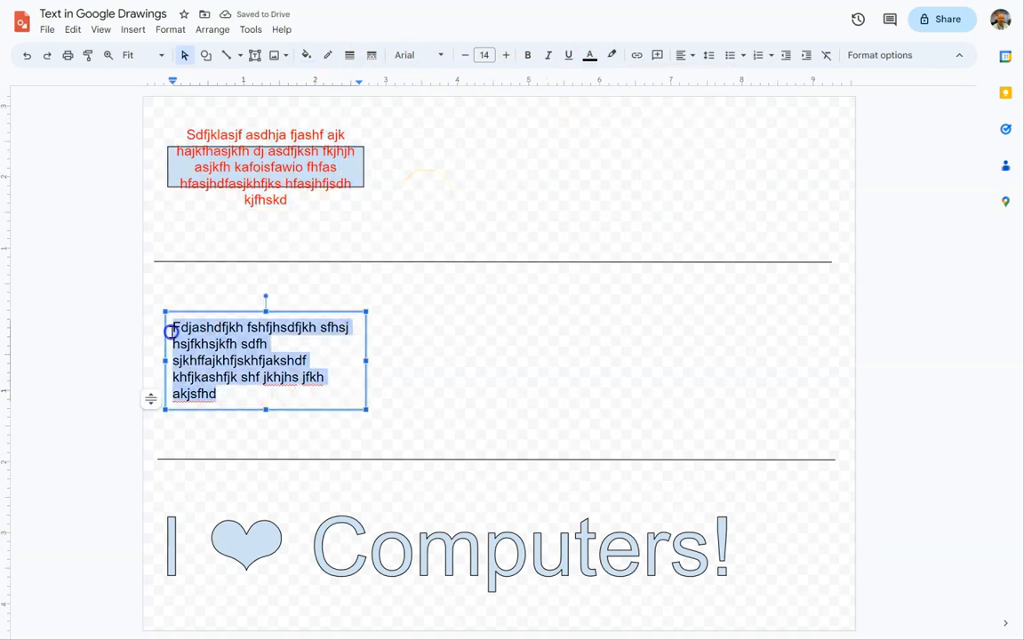
pyautogui.click(590, 56)
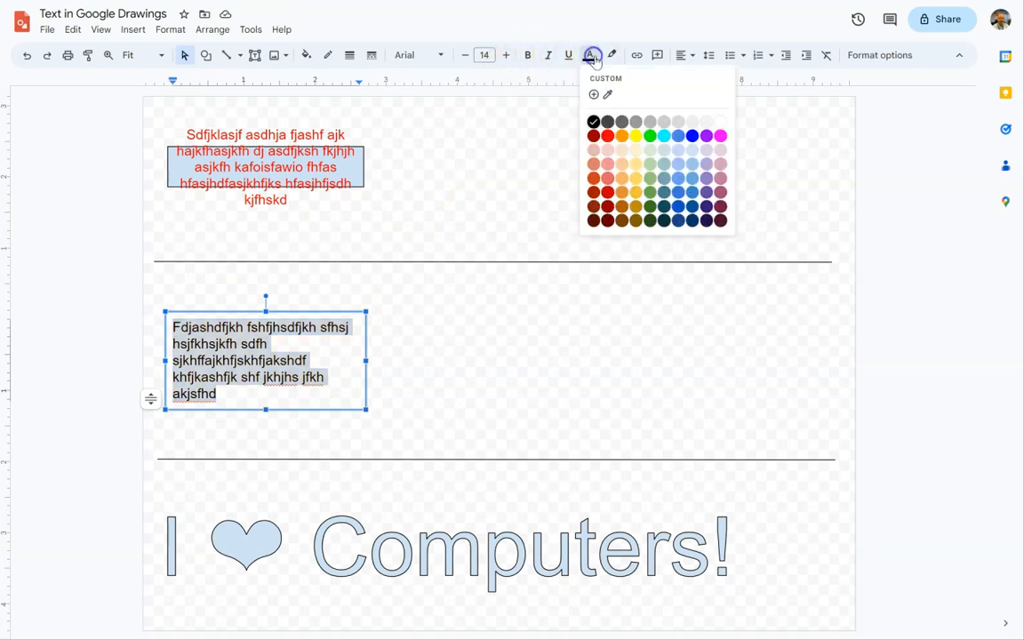
pyautogui.click(611, 135)
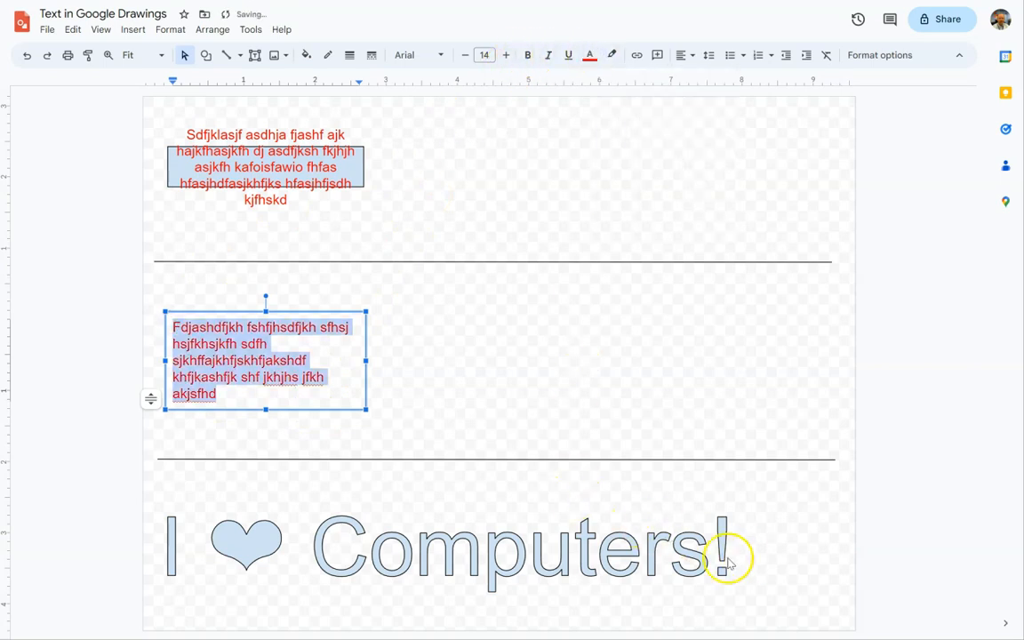
# Try a solid red fill on the word art, replacing it with the dark red radial gradient.
pyautogui.click(601, 497)
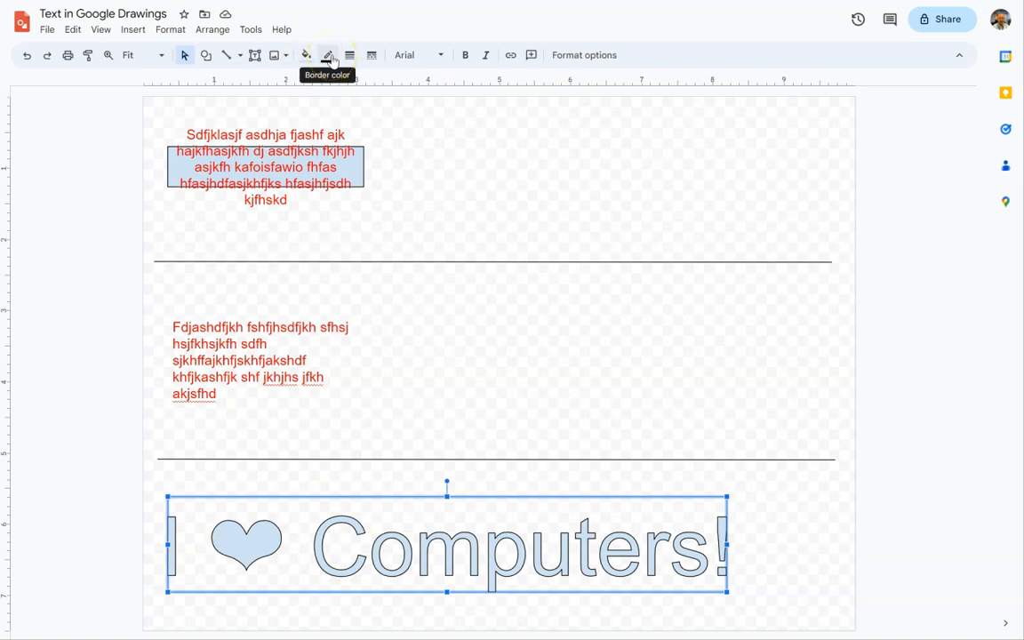
pyautogui.click(304, 55)
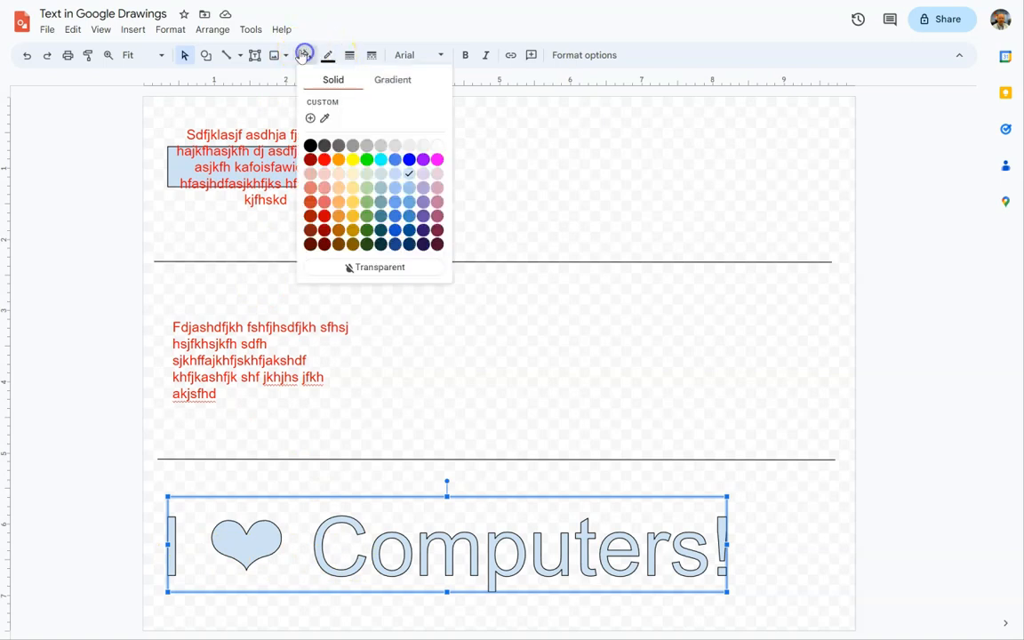
pyautogui.click(325, 159)
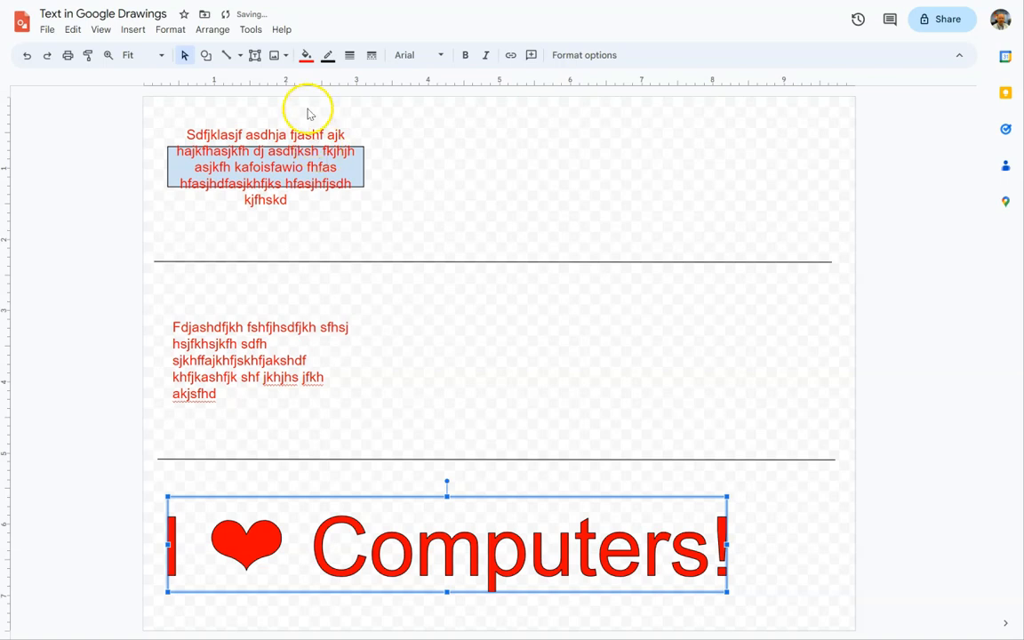
pyautogui.click(304, 55)
pyautogui.click(380, 80)
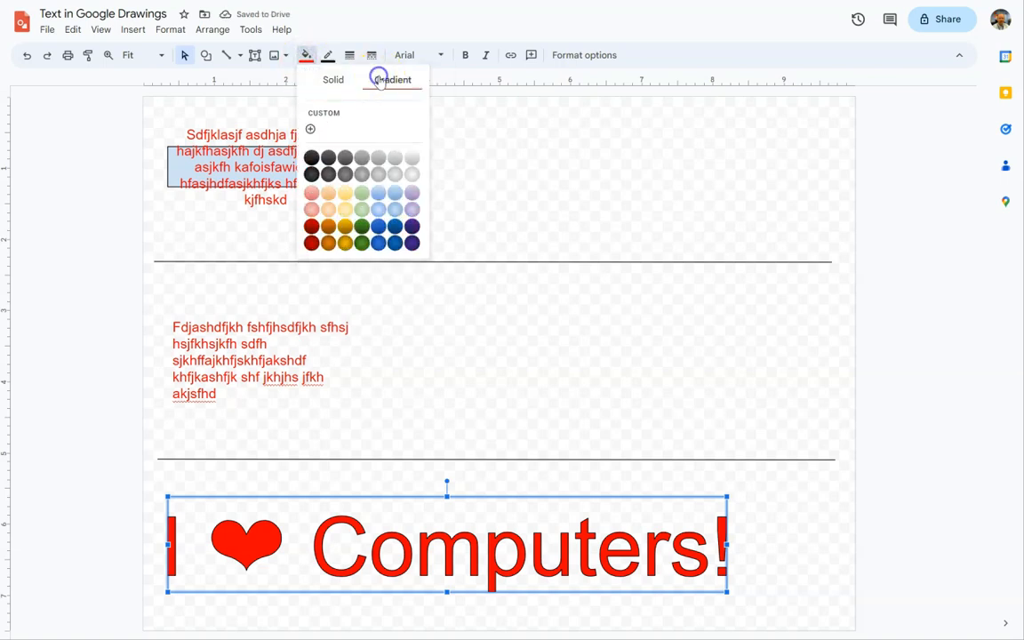
pyautogui.click(311, 243)
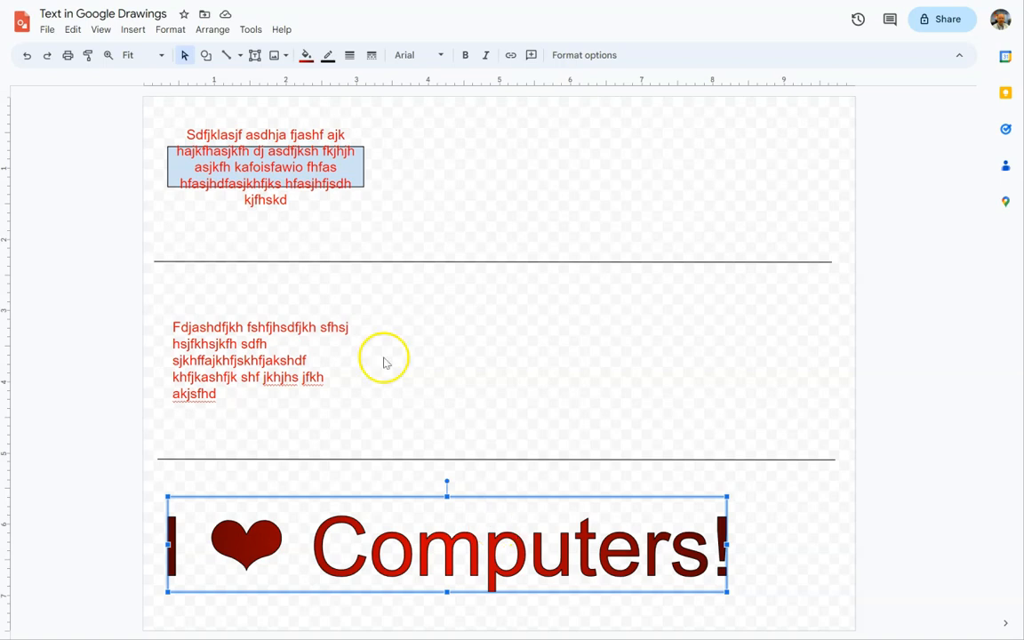
# Set the word art's border weight to 2px, trying a dotted border before returning it to solid.
pyautogui.click(346, 55)
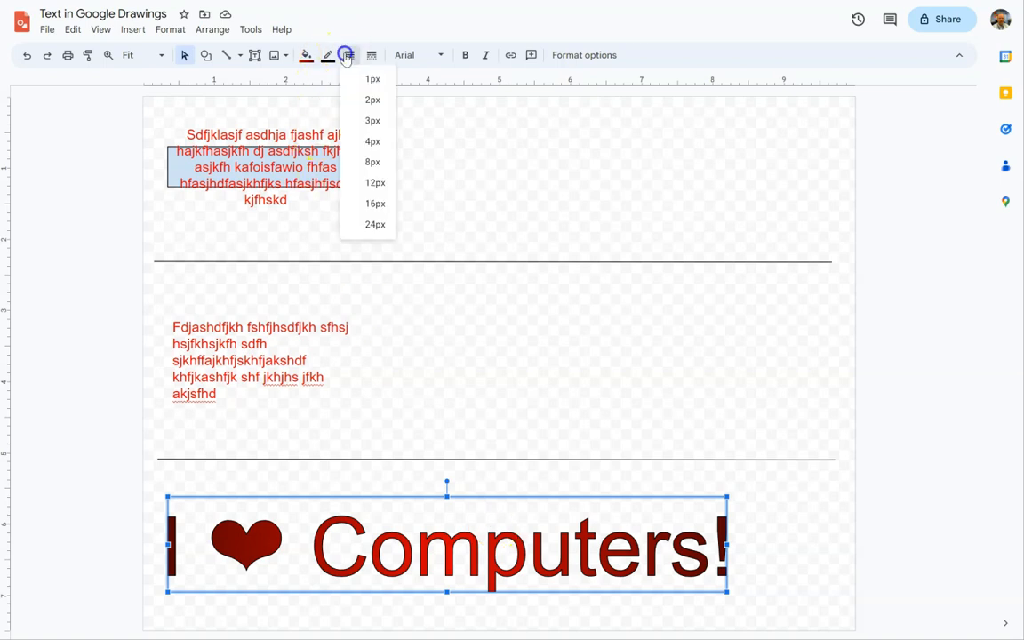
pyautogui.click(369, 103)
pyautogui.click(370, 55)
pyautogui.click(400, 101)
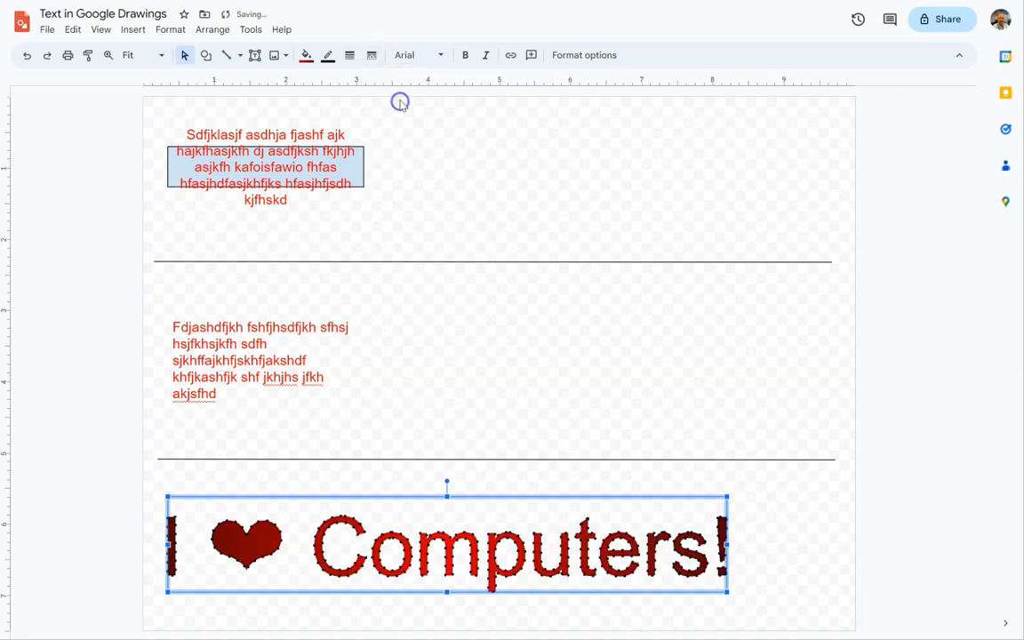
pyautogui.click(371, 57)
pyautogui.click(392, 80)
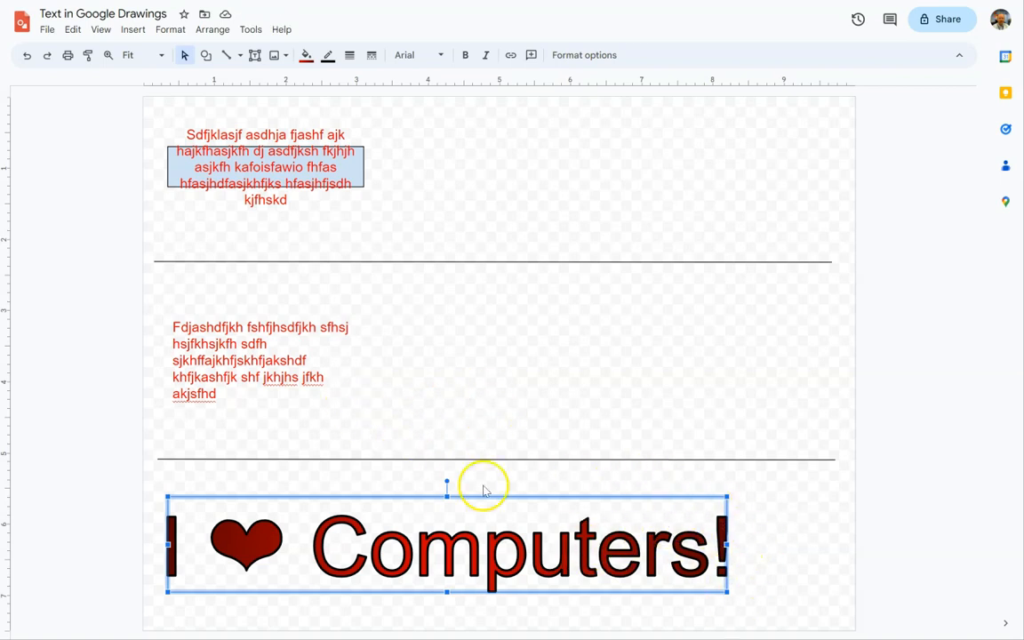
# Enlarge the rectangle downward and upward so that it encloses all of its text.
pyautogui.click(359, 172)
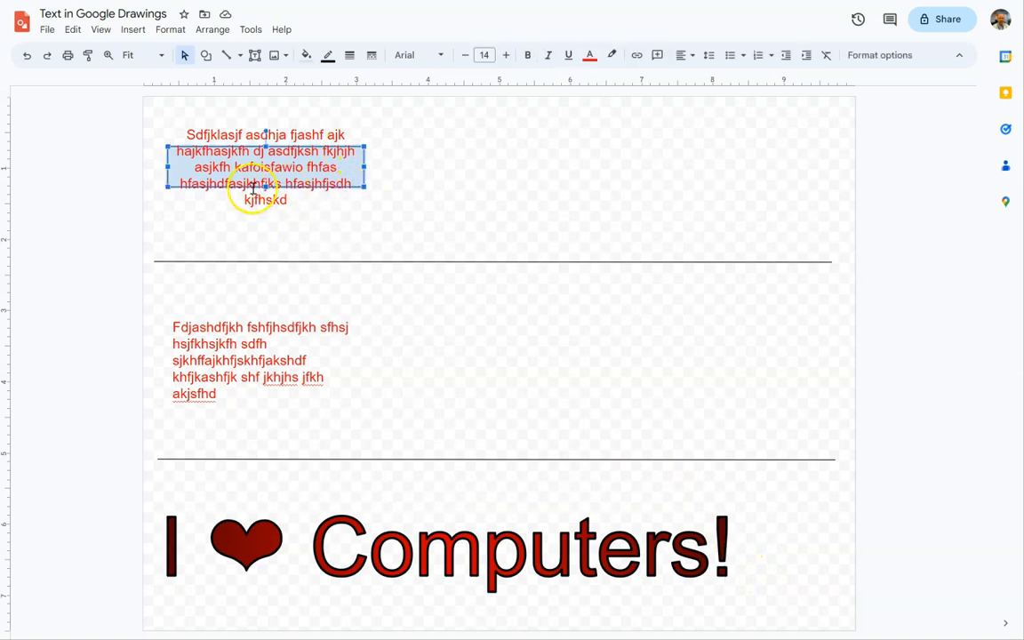
pyautogui.moveTo(365, 185); pyautogui.dragTo(364, 222)
pyautogui.moveTo(366, 145); pyautogui.dragTo(366, 129)
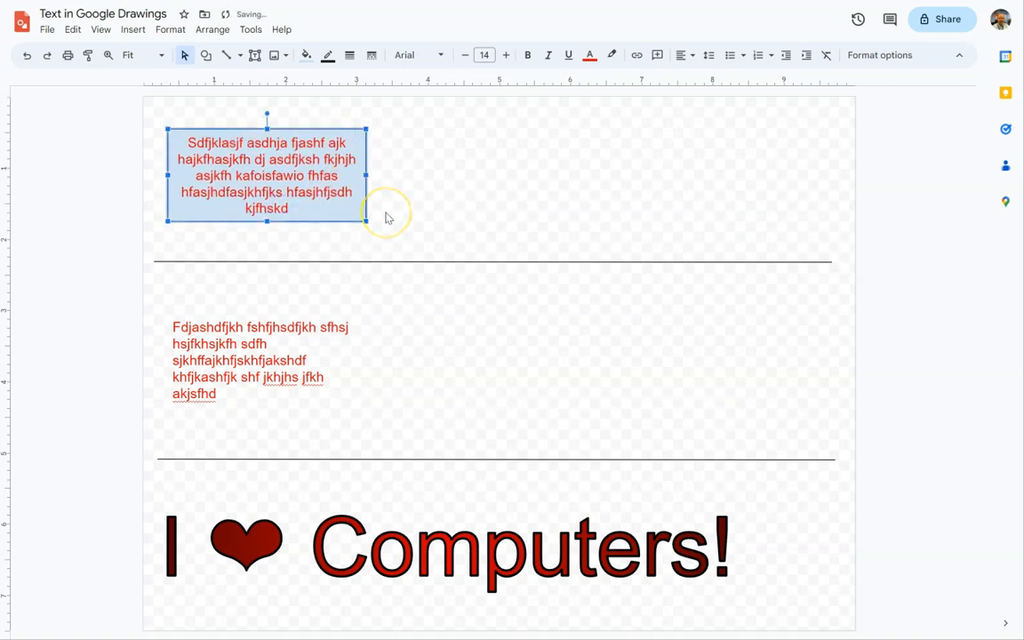
# Give the text box a light blue fill and a black border to match the rectangle.
pyautogui.click(238, 347)
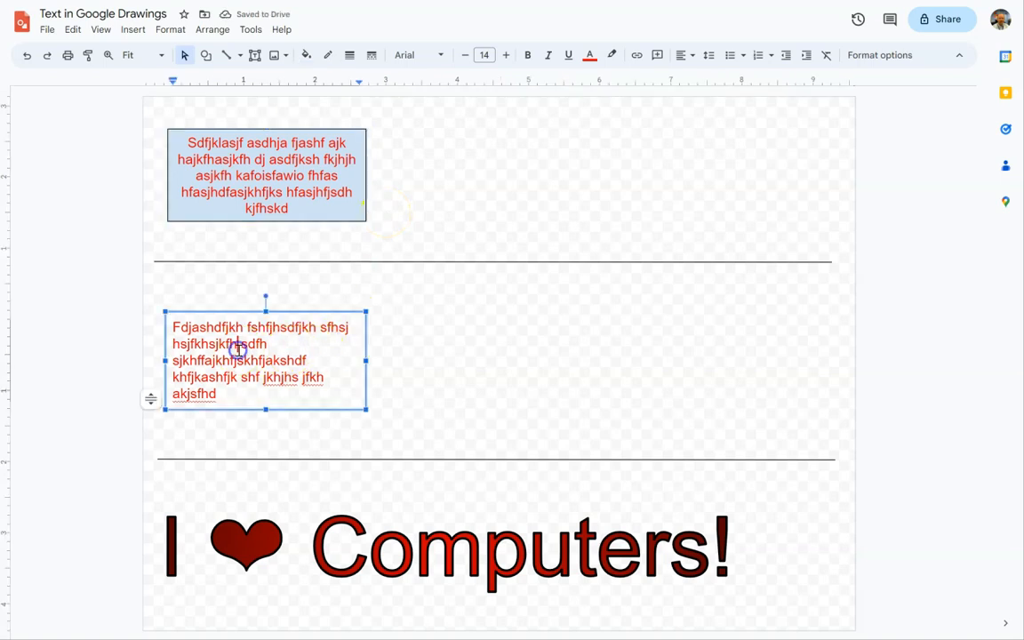
pyautogui.click(353, 360)
pyautogui.click(303, 55)
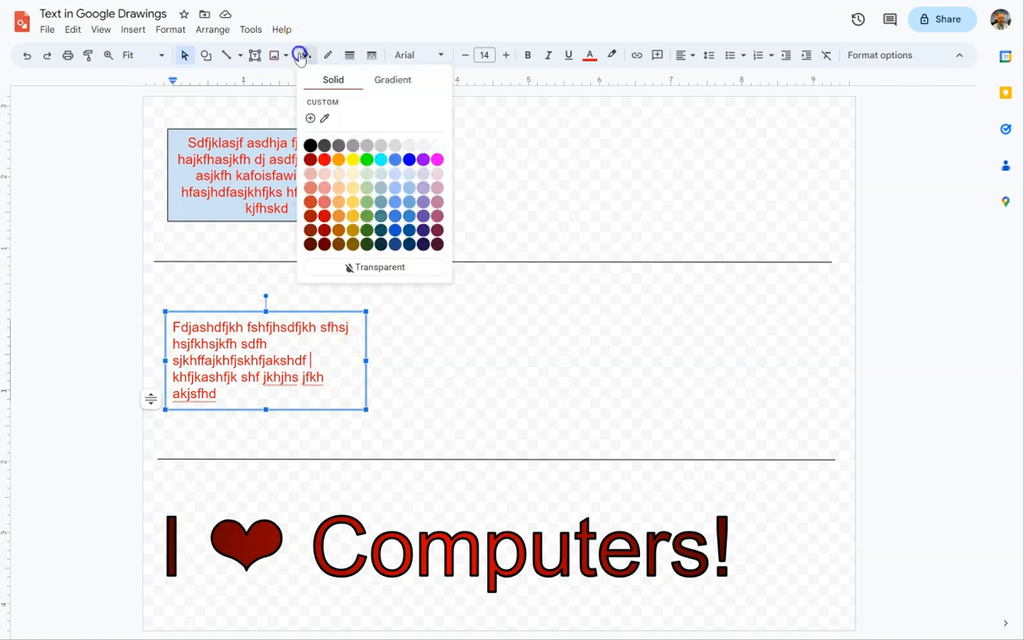
pyautogui.click(400, 177)
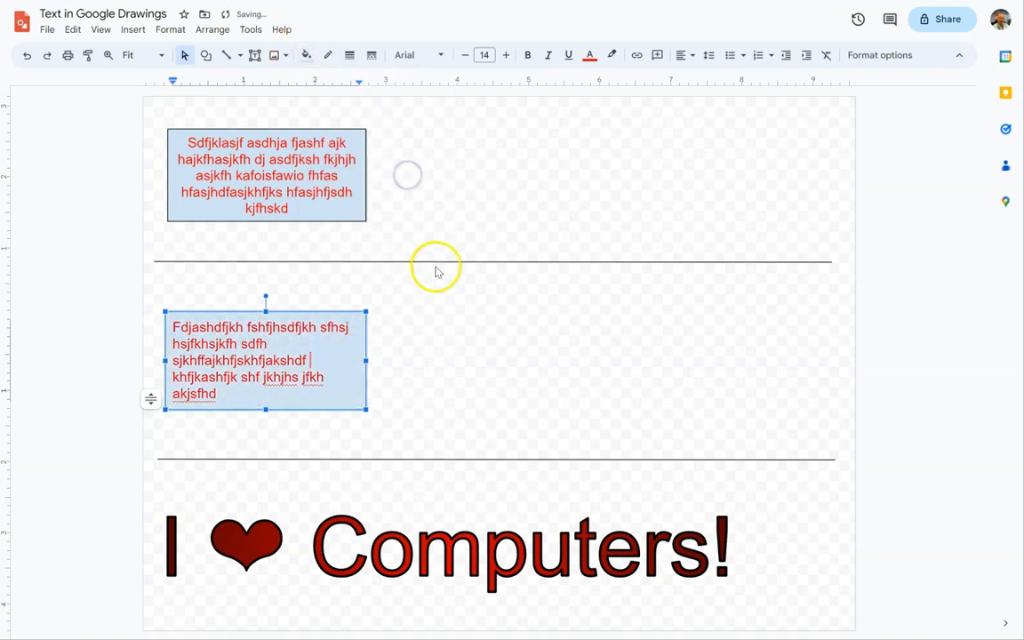
pyautogui.click(324, 57)
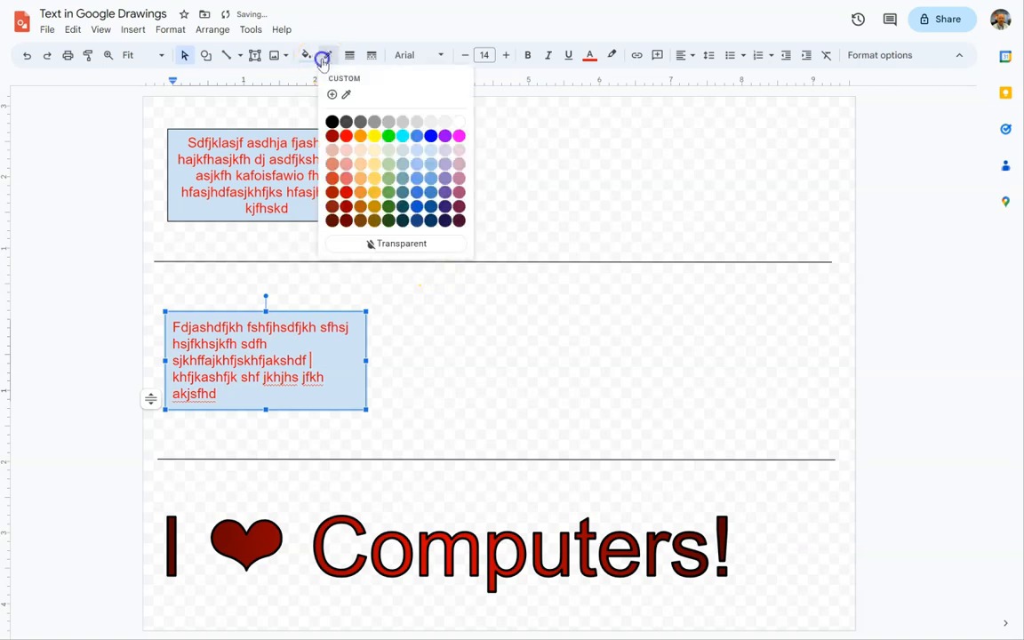
pyautogui.click(331, 121)
pyautogui.click(325, 363)
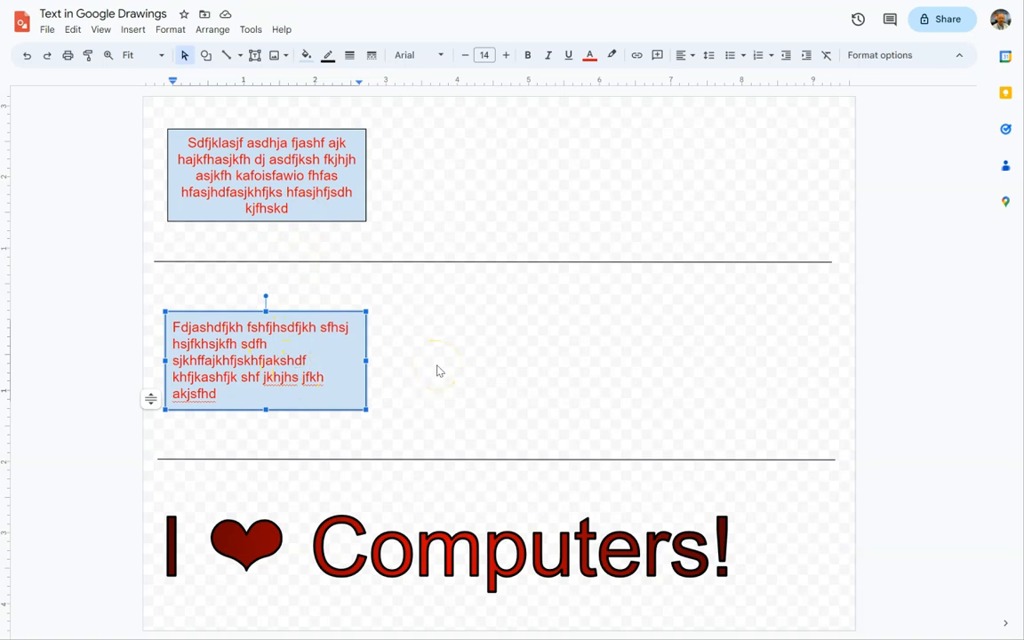
# Undo the text box's border and fill and the rectangle's enlargement, and deselect everything.
pyautogui.click(358, 354)
pyautogui.hotkey('ctrl', 'z')
pyautogui.hotkey('ctrl', 'z')
pyautogui.hotkey('ctrl', 'z')
pyautogui.hotkey('ctrl', 'z')
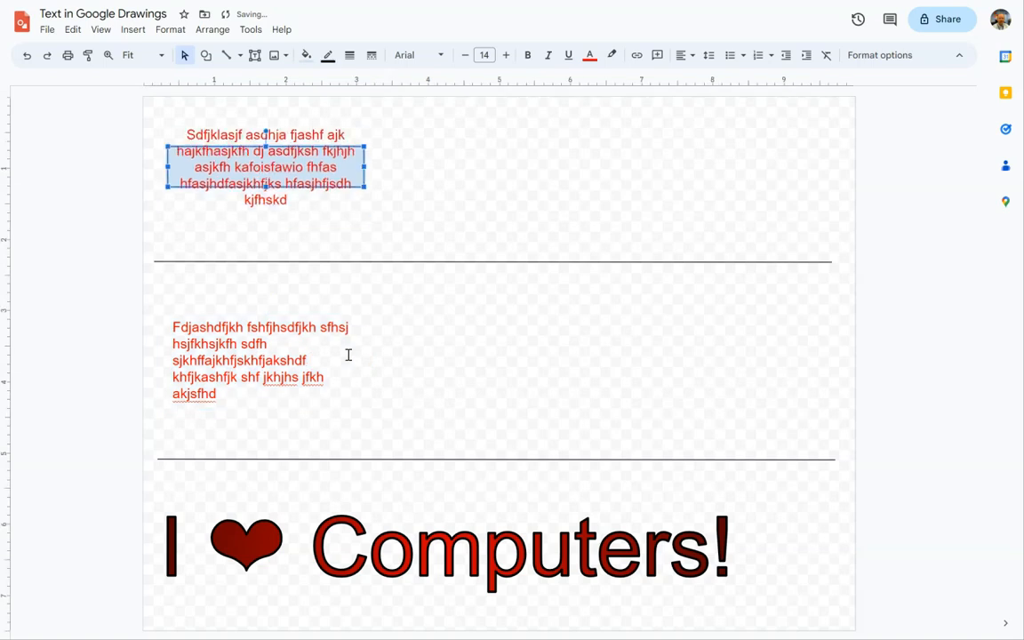
pyautogui.click(364, 207)
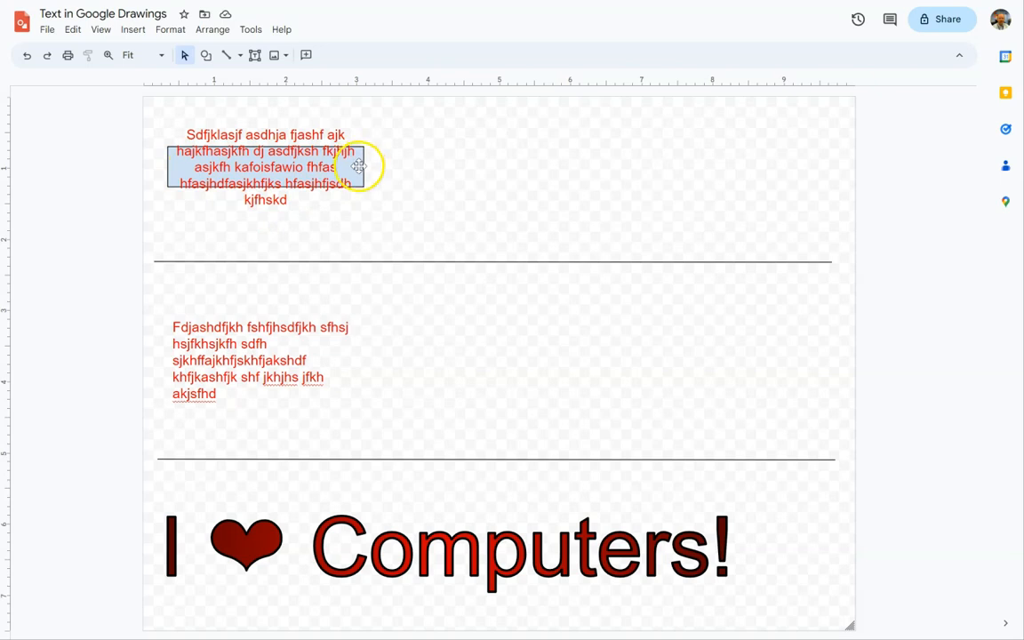
# Duplicate the rectangle with its text and place the copy beside the original, level with it in the upper section.
pyautogui.moveTo(154, 114); pyautogui.dragTo(391, 243)
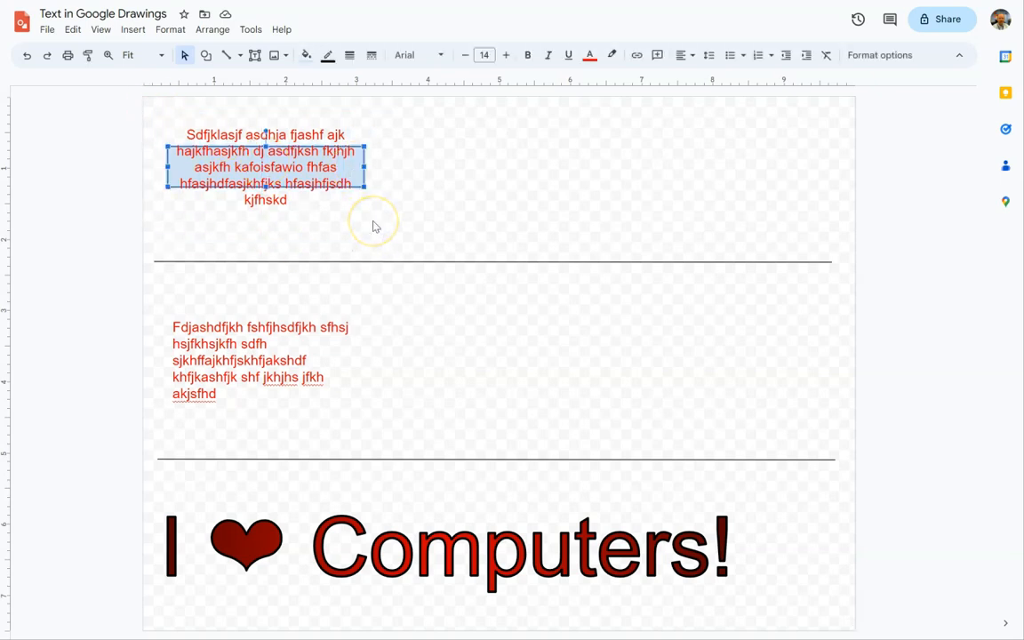
pyautogui.click(420, 193)
pyautogui.hotkey('ctrl', 'v')
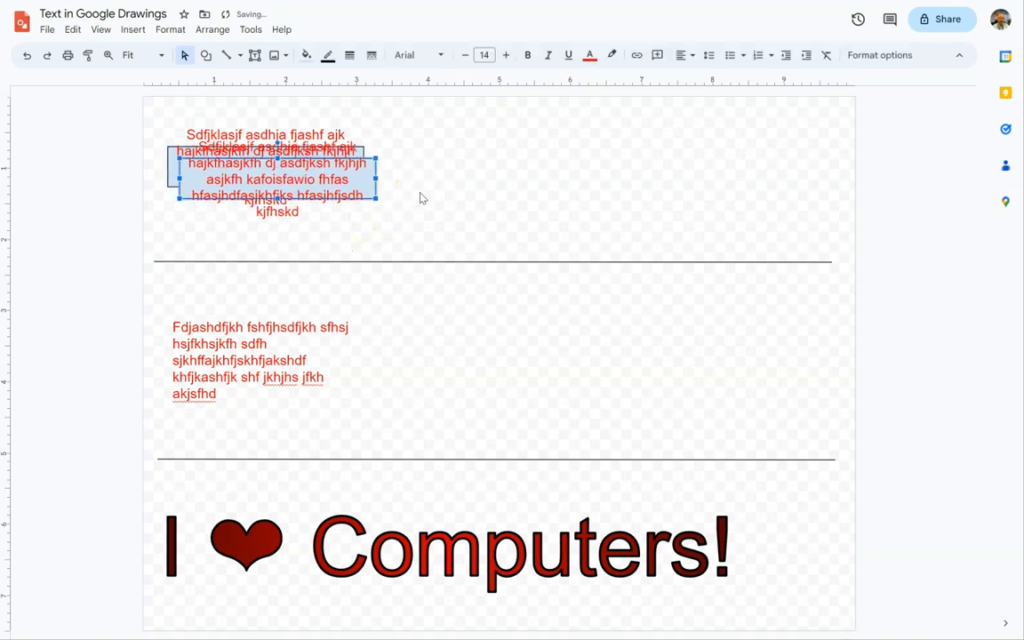
pyautogui.moveTo(372, 177); pyautogui.dragTo(596, 148)
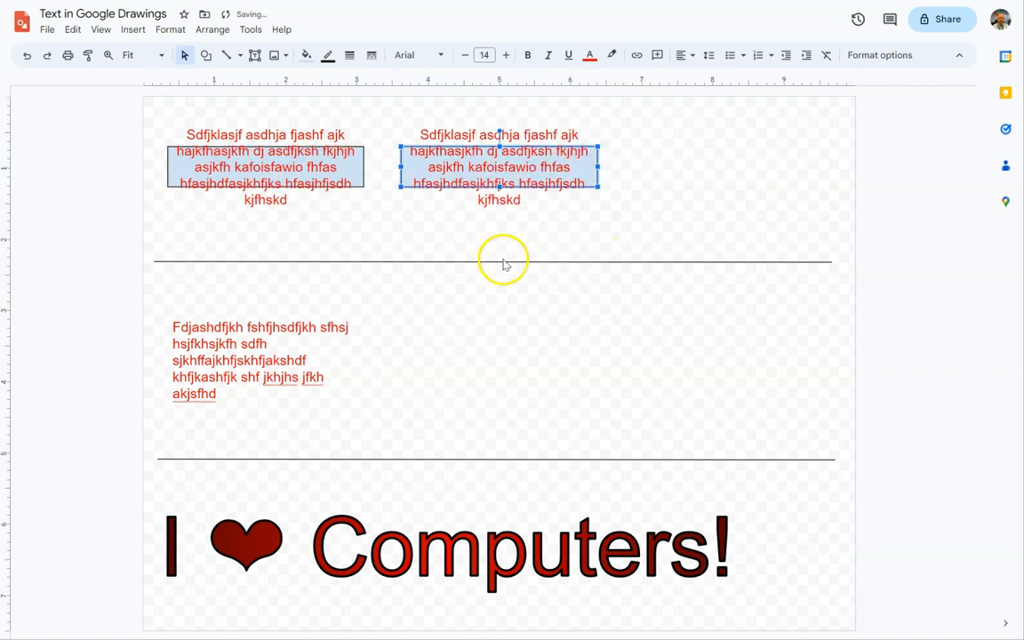
# Change the shape of the copied rectangle in the upper section to the vertical scroll callout.
pyautogui.rightClick(584, 170)
pyautogui.moveTo(621, 328)
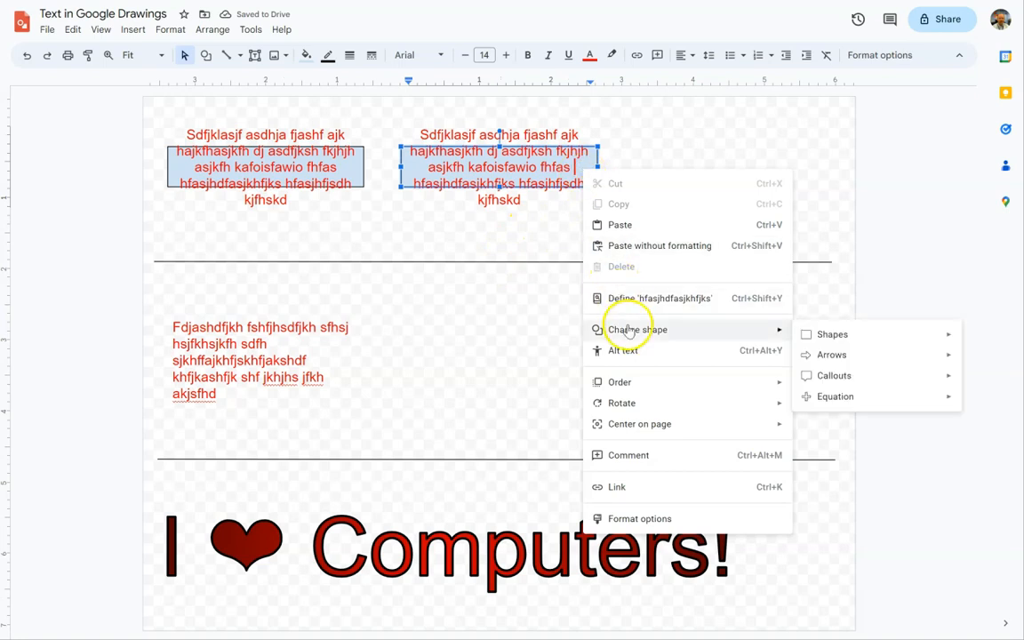
pyautogui.moveTo(840, 340)
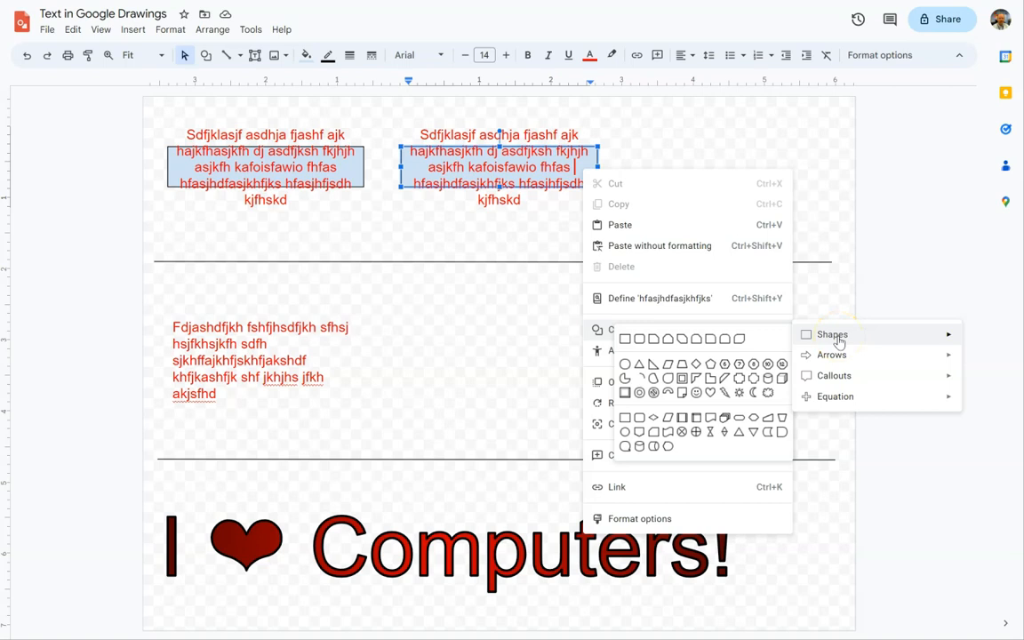
pyautogui.moveTo(836, 380)
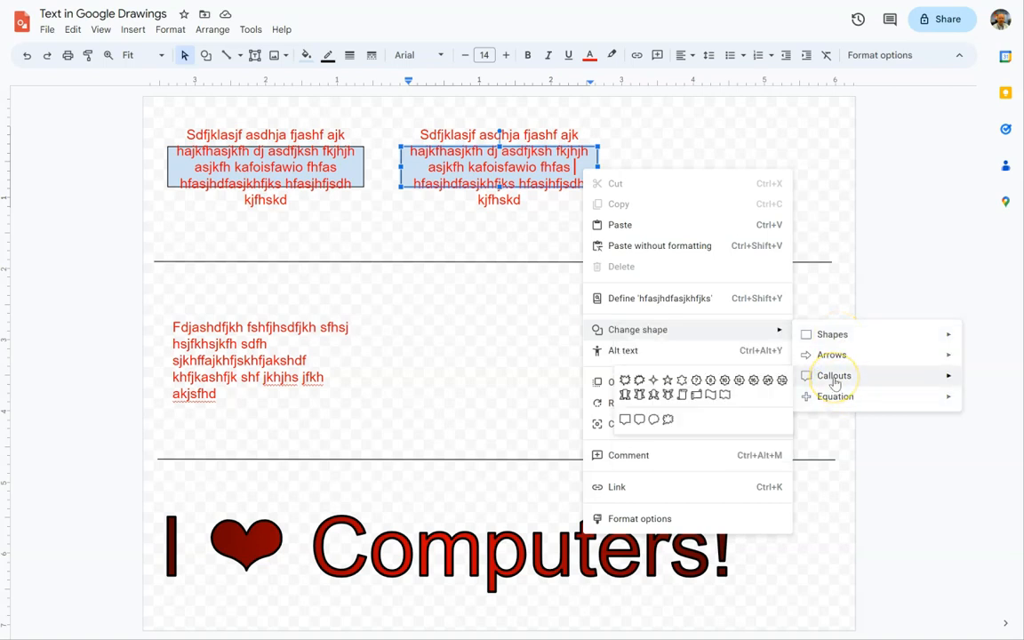
pyautogui.click(681, 394)
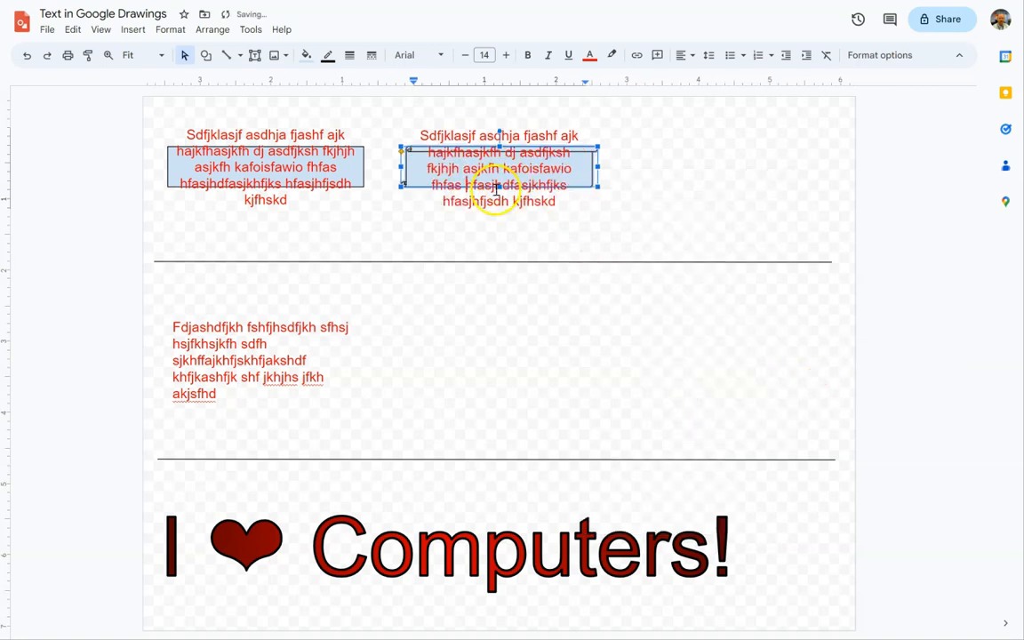
# Enlarge the scroll shape downward and upward so that it encloses all of its text.
pyautogui.moveTo(498, 186); pyautogui.dragTo(503, 243)
pyautogui.click(499, 149)
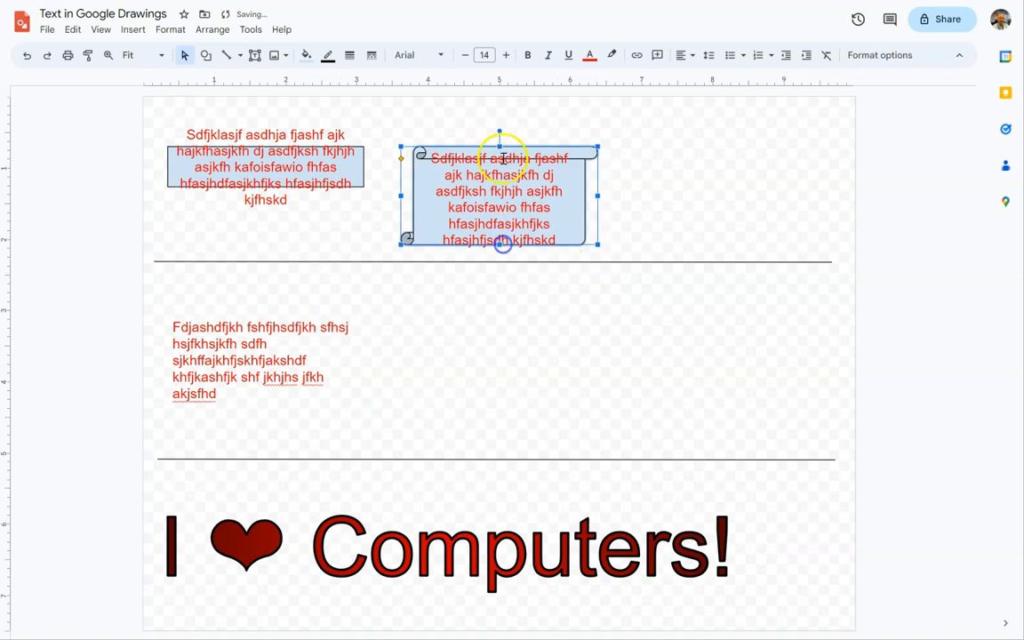
pyautogui.moveTo(499, 147); pyautogui.dragTo(500, 103)
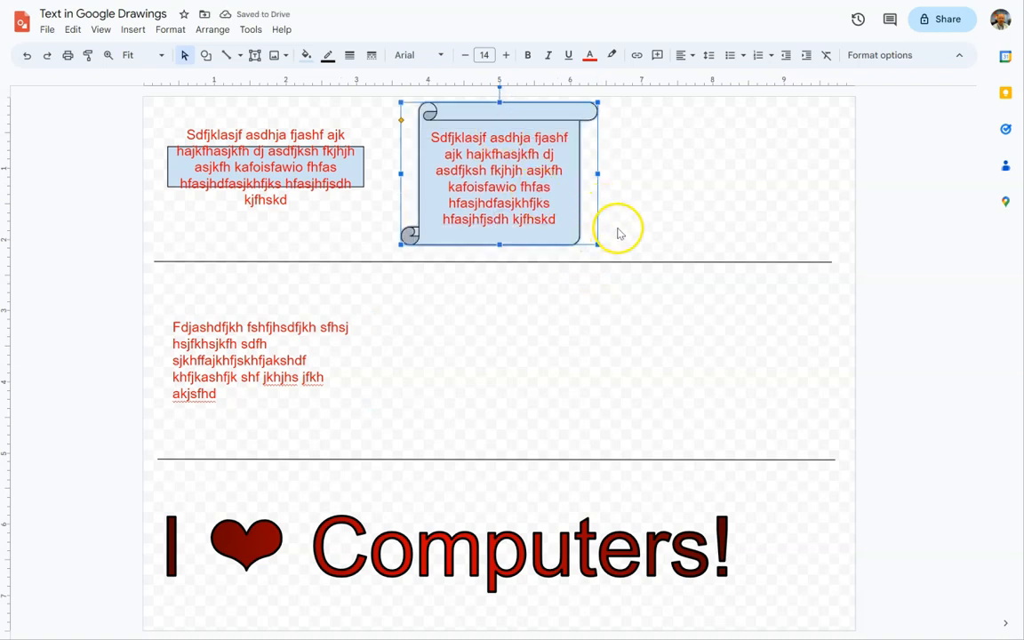
pyautogui.click(201, 356)
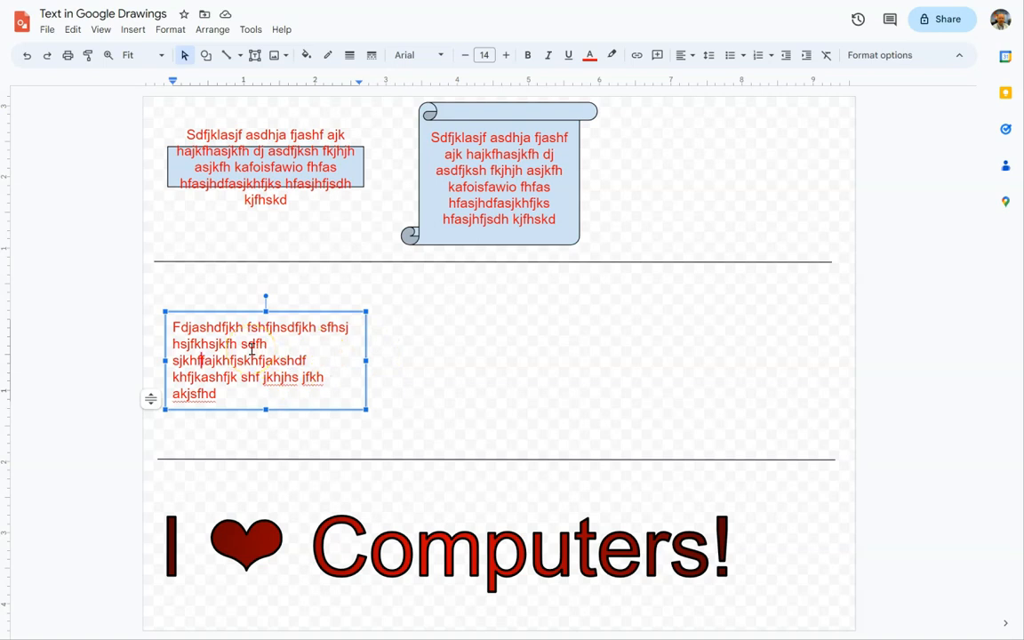
pyautogui.write('Sdfjklasjf asdhja fjashf ajk hajkfhasjkfh dj asdfjksh fkjhjh asjkfh kafoisfawio fhfas hfasjhdfasjkhfjks hfasjhfjsdh kjfhskd')
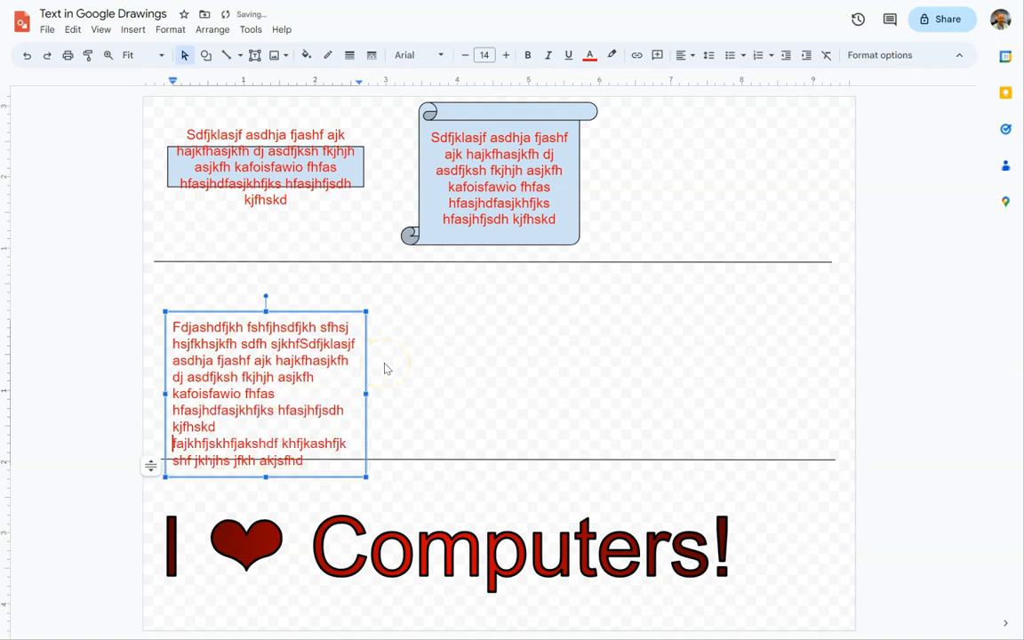
pyautogui.hotkey('ctrl', 'z')
pyautogui.click(422, 368)
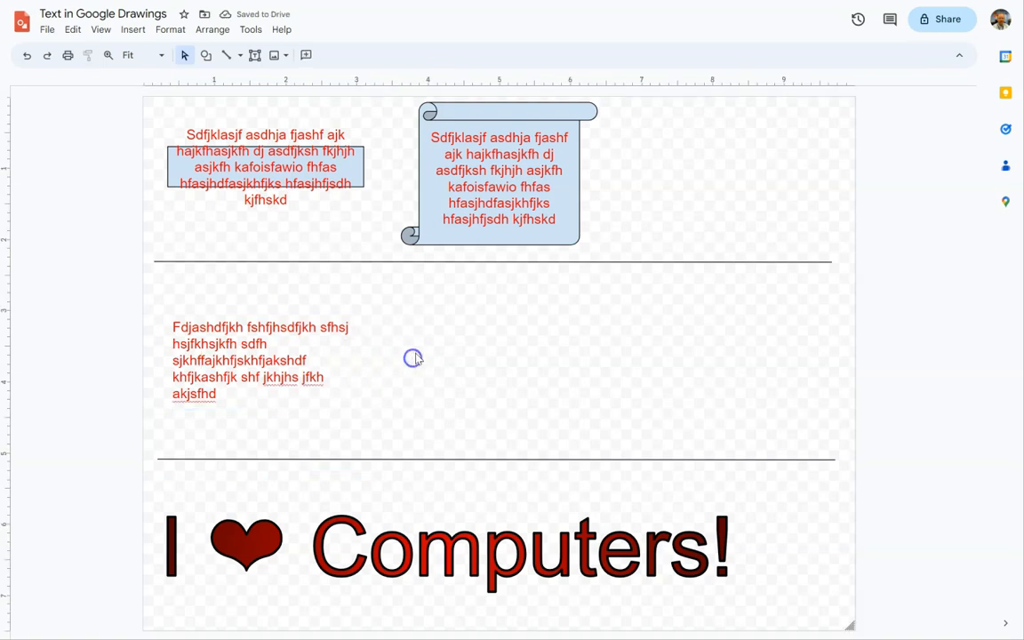
pyautogui.hotkey('ctrl', 'v')
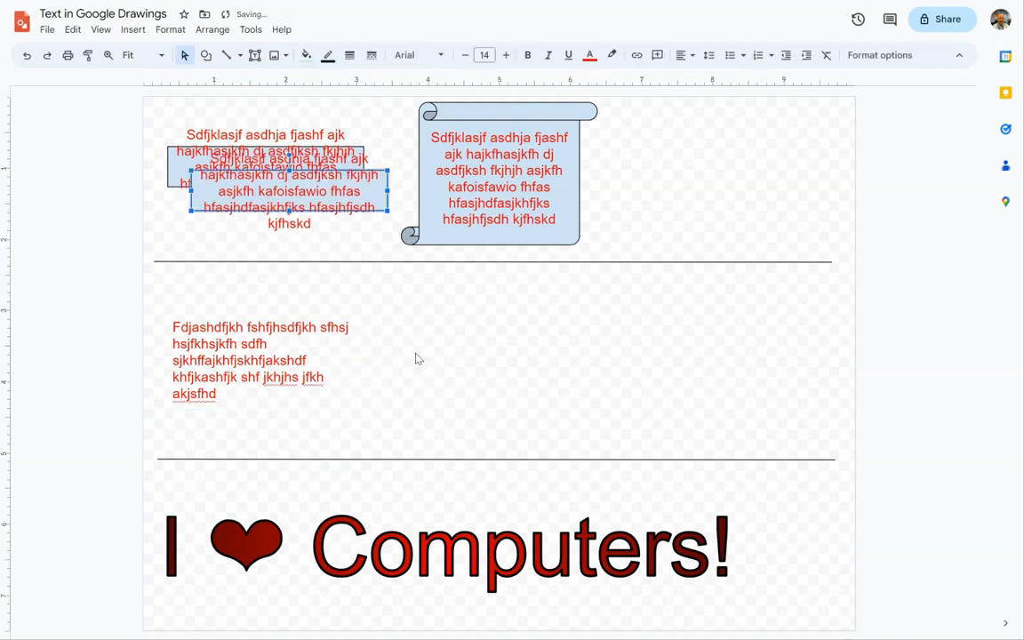
pyautogui.hotkey('ctrl', 'z')
pyautogui.click(208, 316)
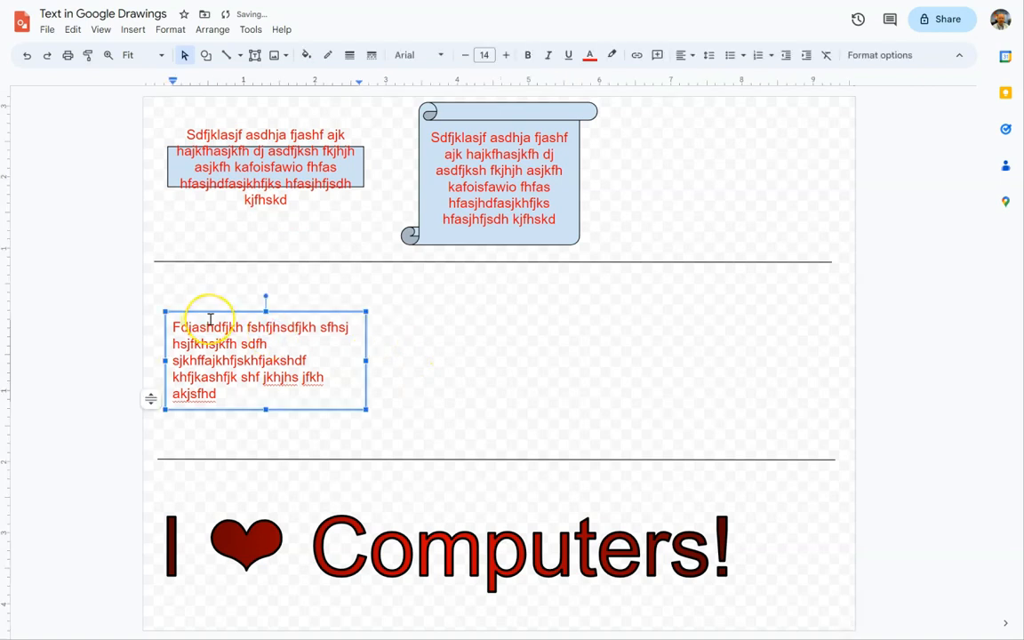
pyautogui.click(393, 336)
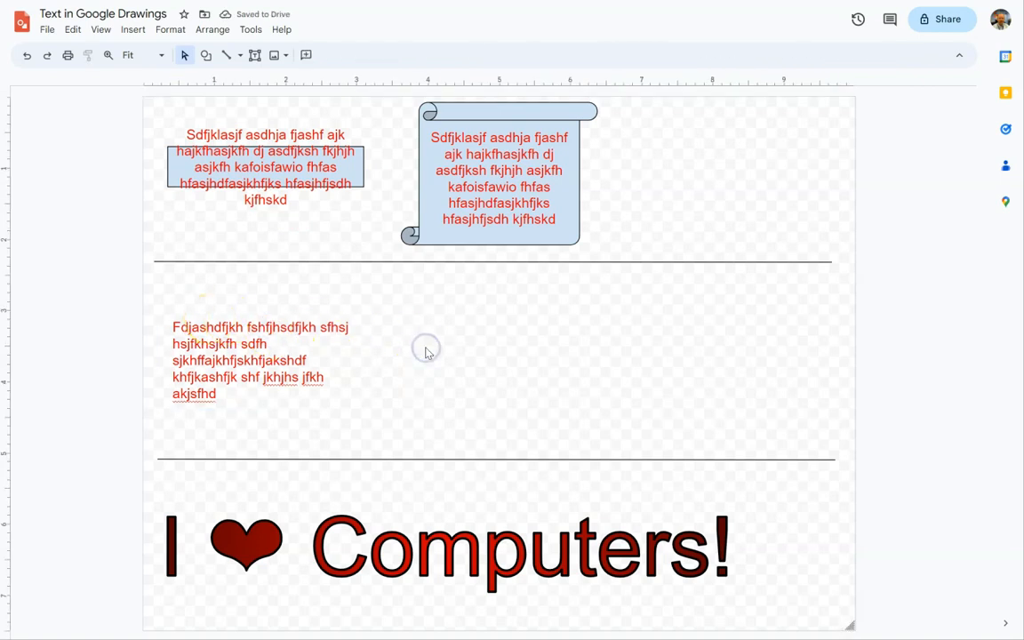
pyautogui.hotkey('ctrl', 'v')
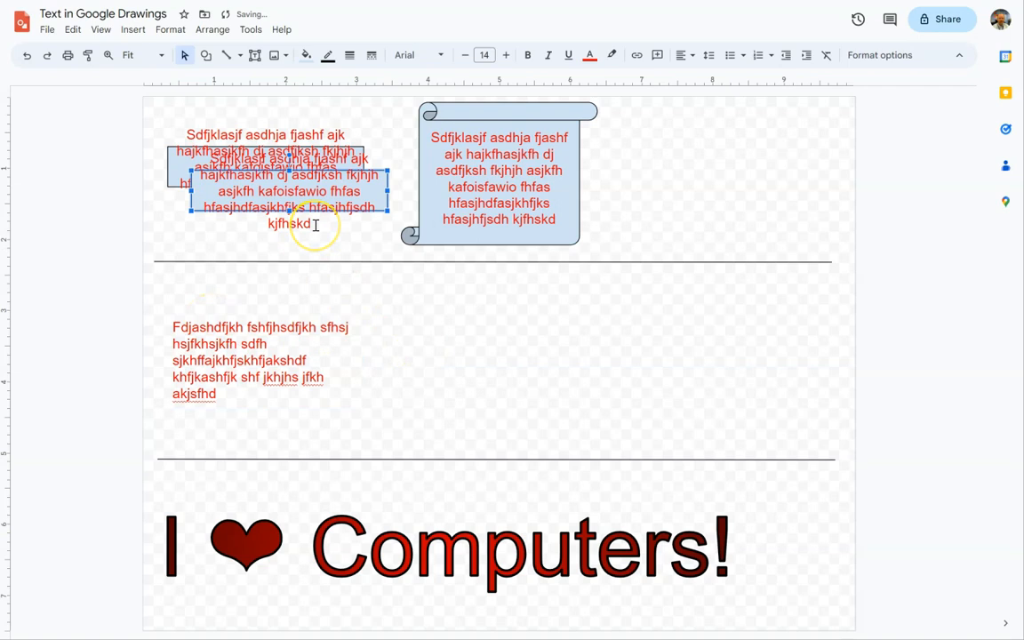
pyautogui.hotkey('ctrl', 'z')
# Duplicate the text box in the middle section and place the copy beside the original, below the scroll.
pyautogui.moveTo(167, 290); pyautogui.dragTo(375, 459)
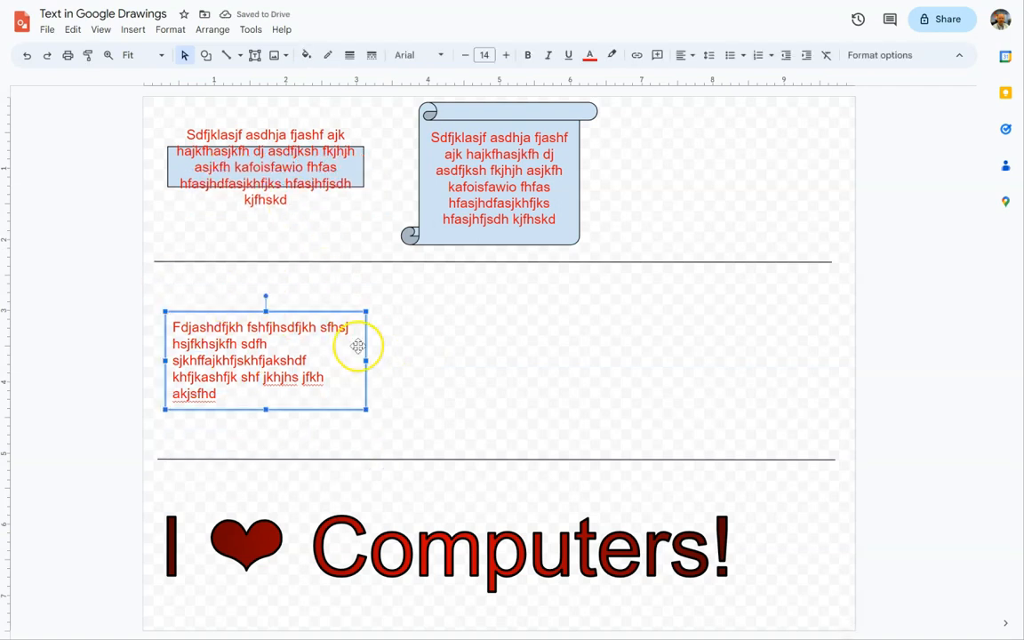
pyautogui.click(414, 344)
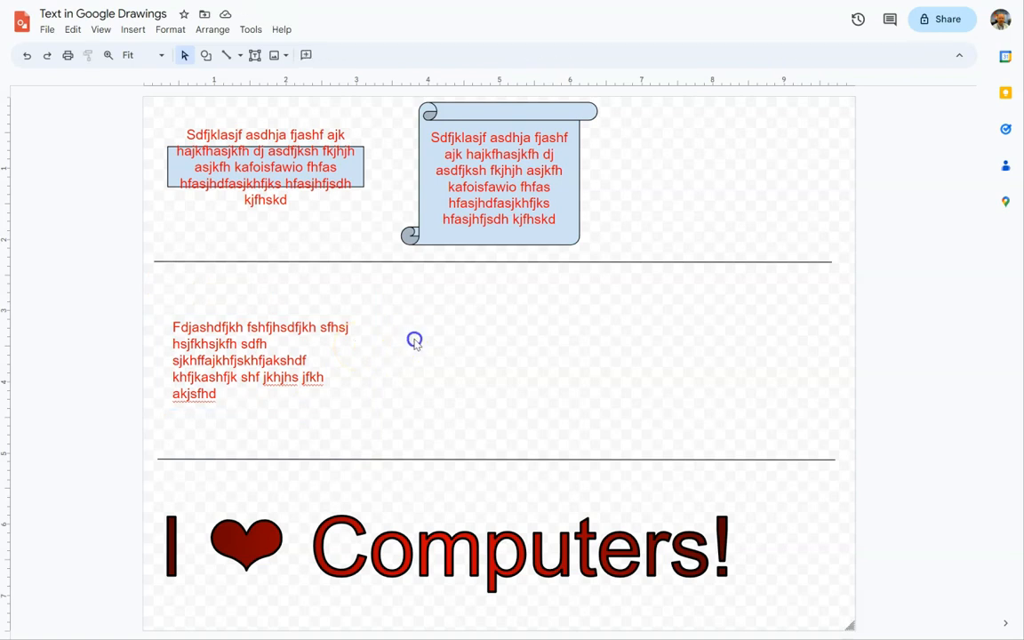
pyautogui.click(448, 351)
pyautogui.hotkey('ctrl', 'v')
pyautogui.moveTo(351, 324); pyautogui.dragTo(576, 326)
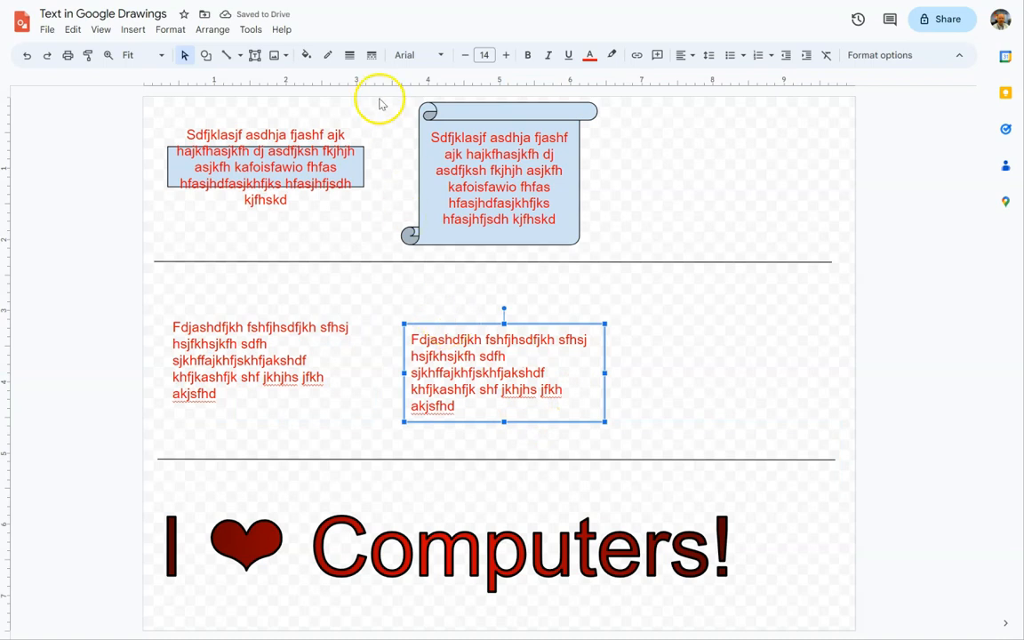
# Give the copied text box a black border and a solid gray fill, and deselect it.
pyautogui.click(327, 55)
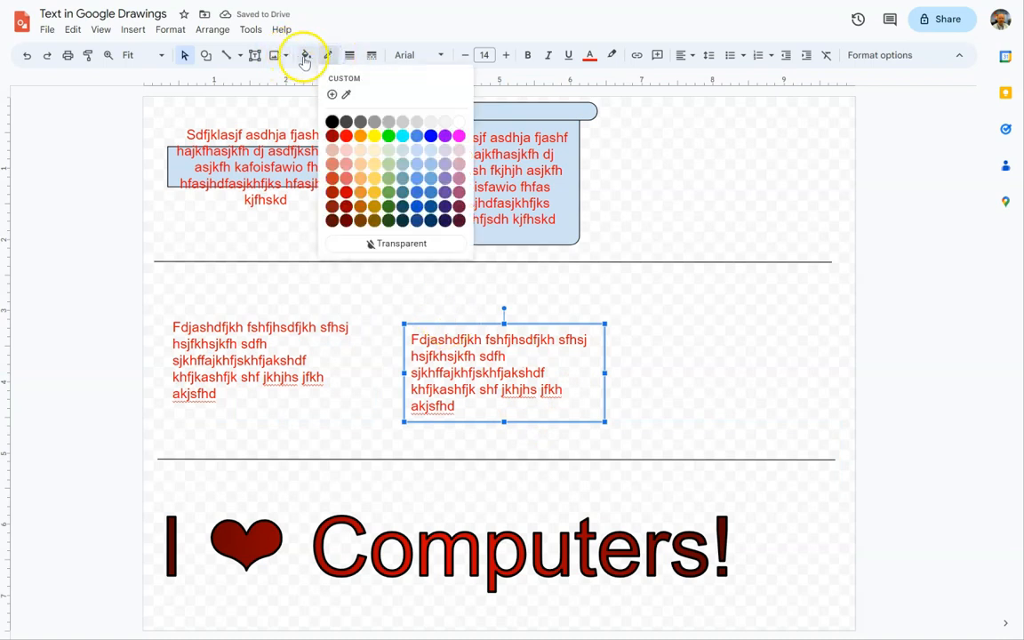
pyautogui.click(332, 122)
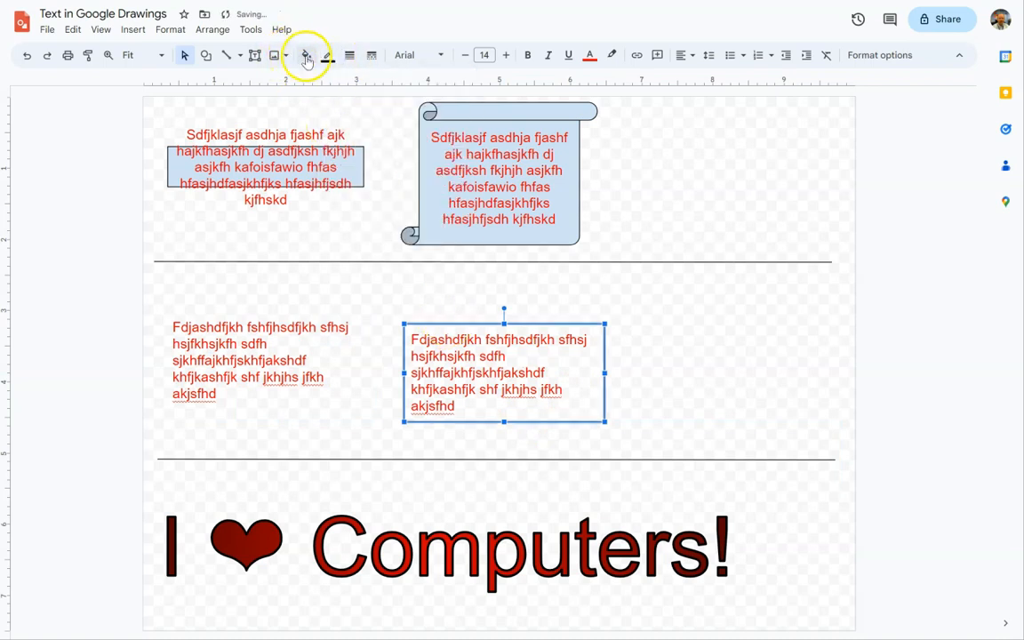
pyautogui.click(305, 55)
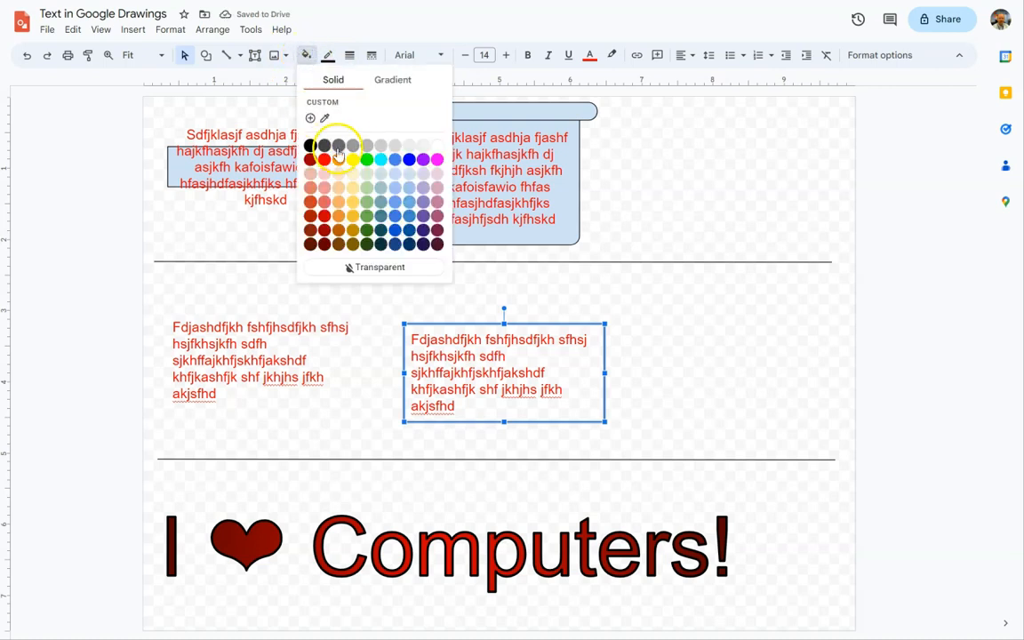
pyautogui.click(381, 145)
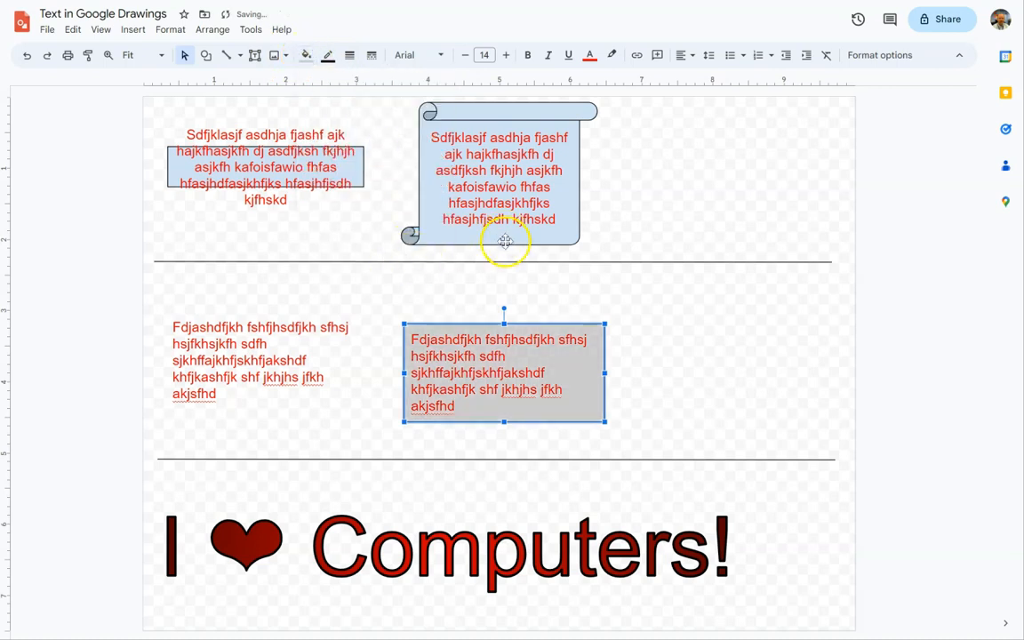
pyautogui.click(553, 304)
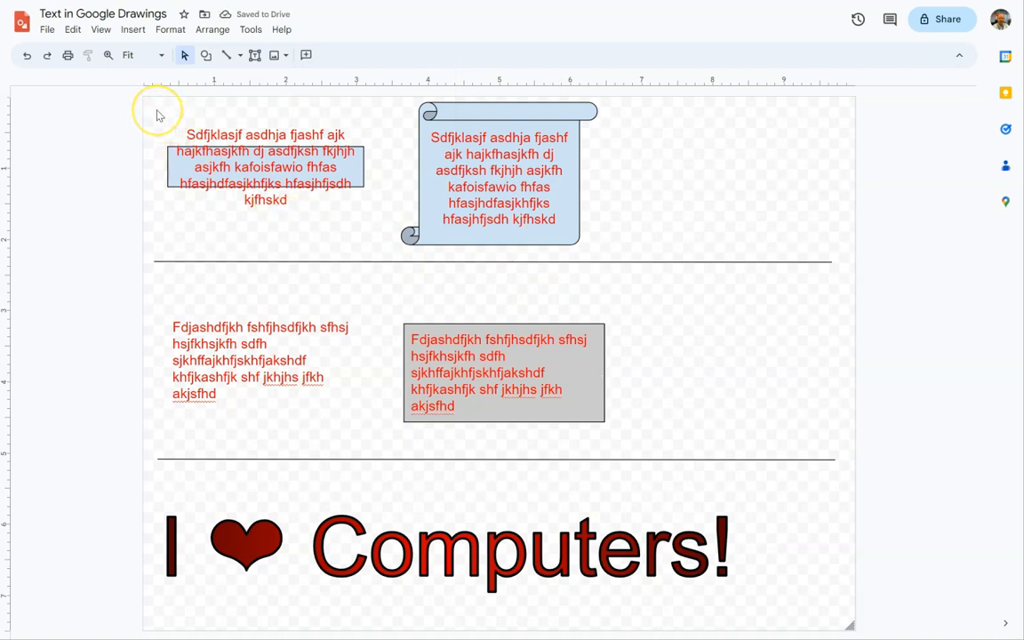
# Add a drop shadow to the shapes, text boxes and dividing line of the upper two sections, increasing its distance and angle slightly.
pyautogui.moveTo(152, 103); pyautogui.dragTo(658, 446)
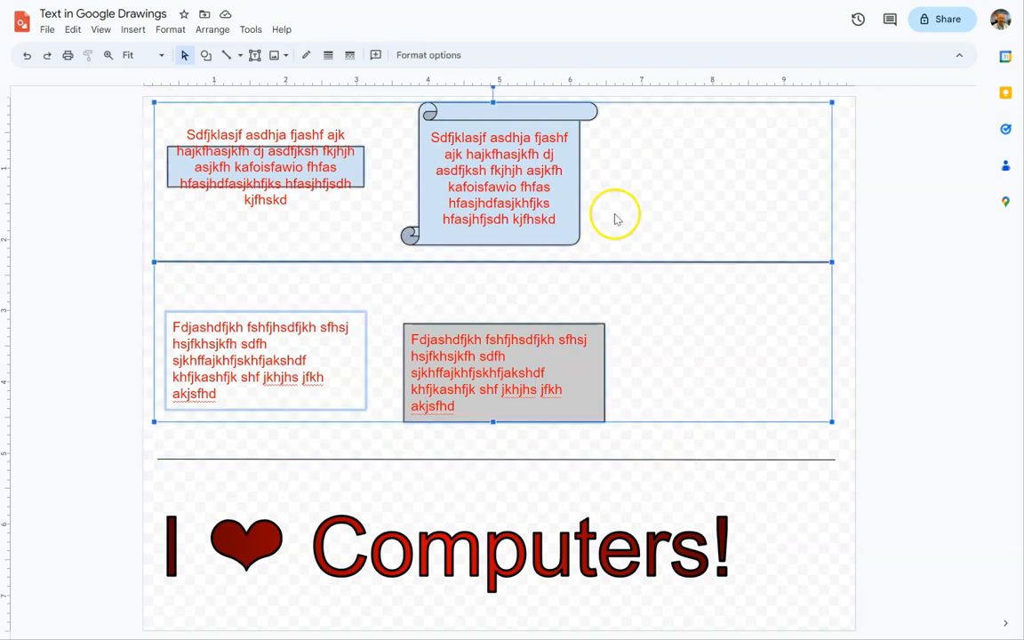
pyautogui.click(435, 55)
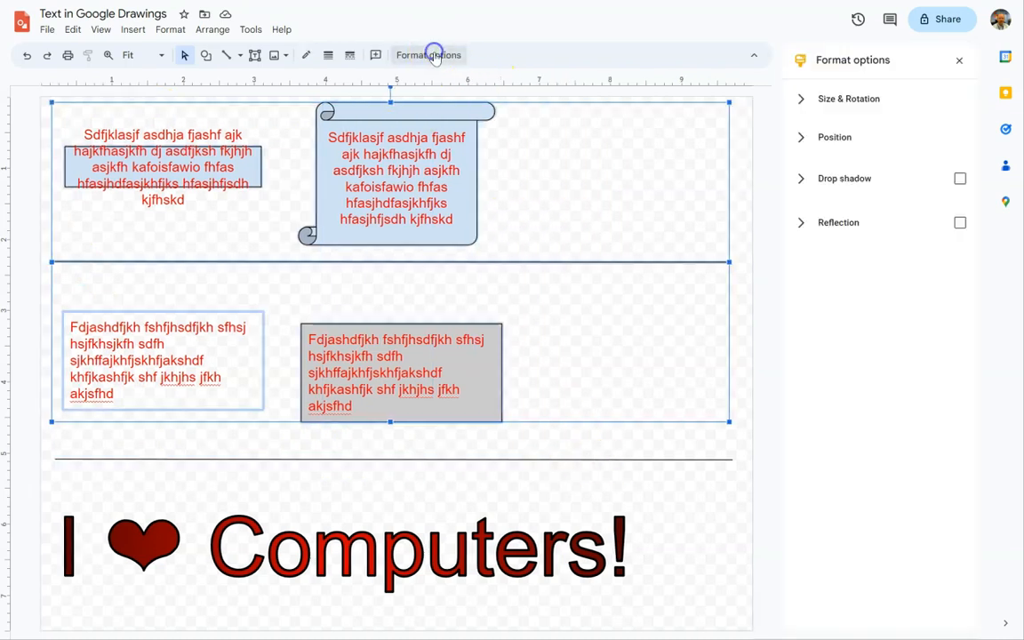
pyautogui.click(798, 181)
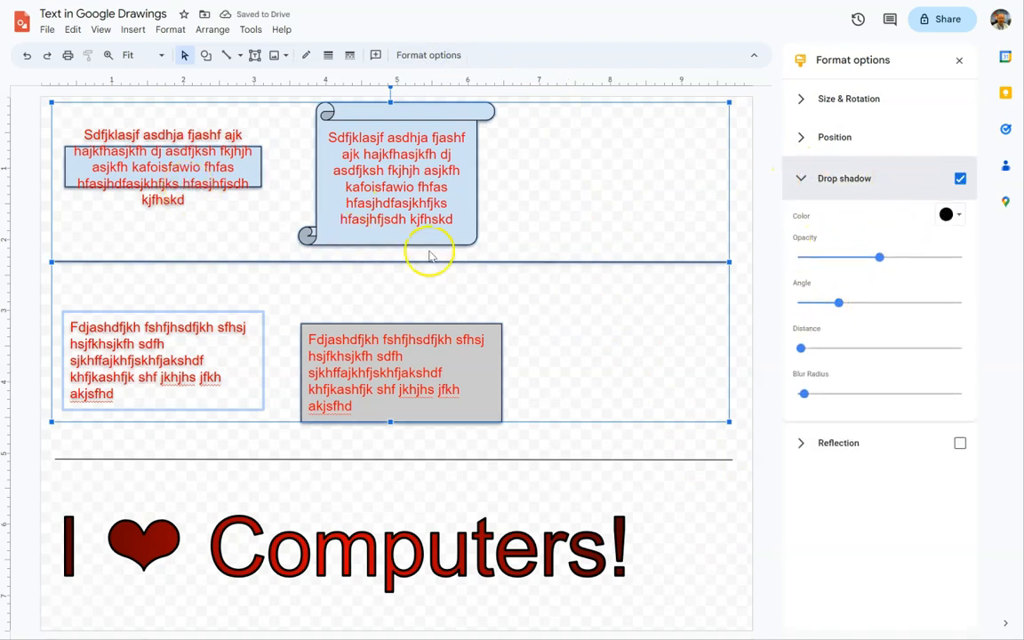
pyautogui.moveTo(802, 349); pyautogui.dragTo(822, 352)
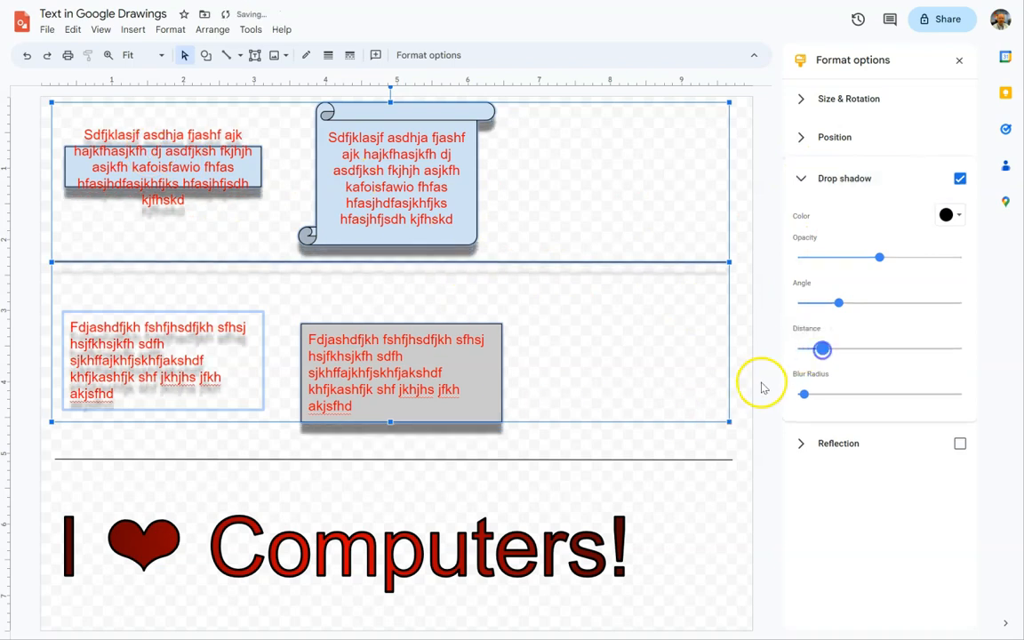
pyautogui.moveTo(838, 303)
pyautogui.mouseDown()
pyautogui.moveTo(816, 309)
pyautogui.moveTo(882, 306)
pyautogui.moveTo(852, 303)
pyautogui.mouseUp()
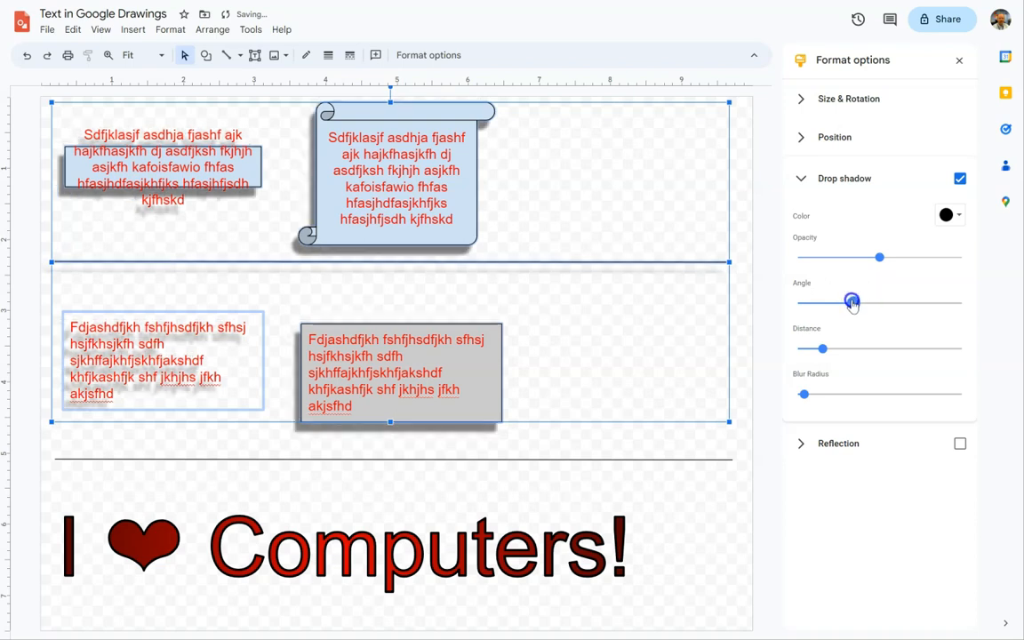
pyautogui.click(552, 431)
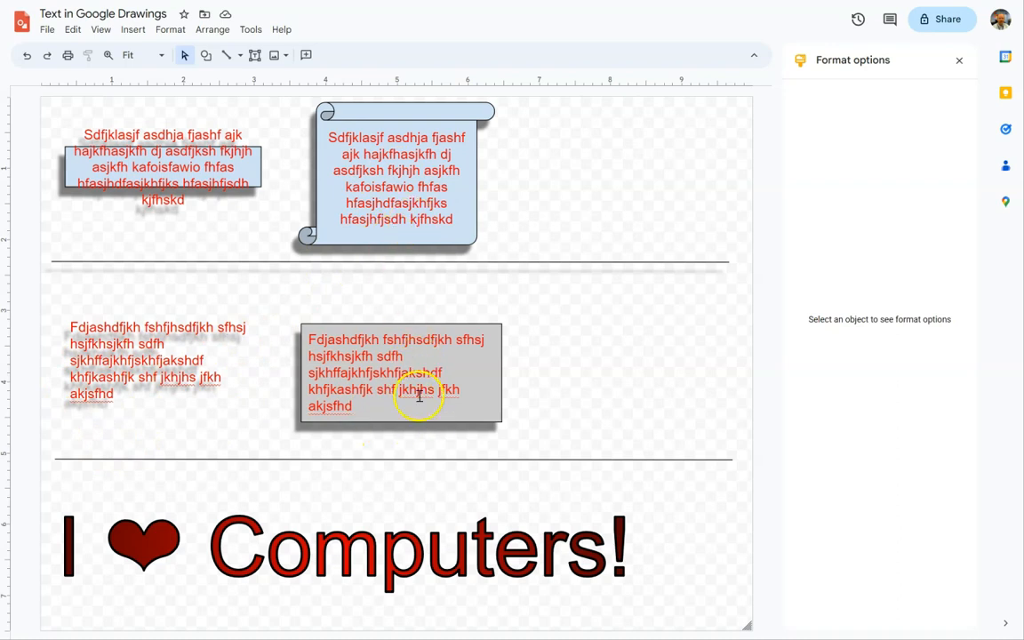
# Add a drop shadow to the "I ❤ Computers!" word art.
pyautogui.click(162, 543)
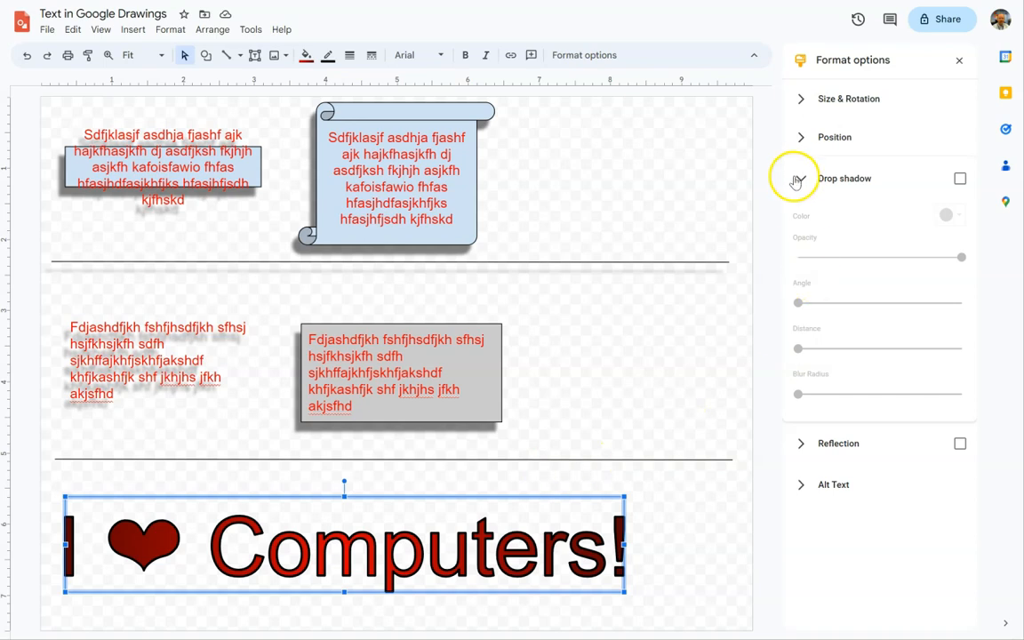
pyautogui.click(960, 180)
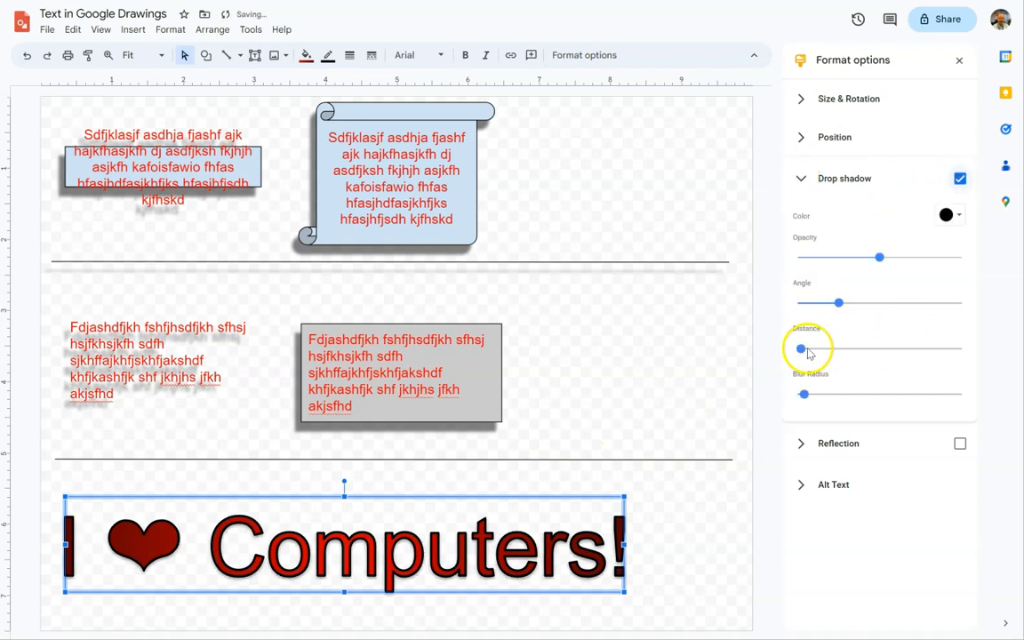